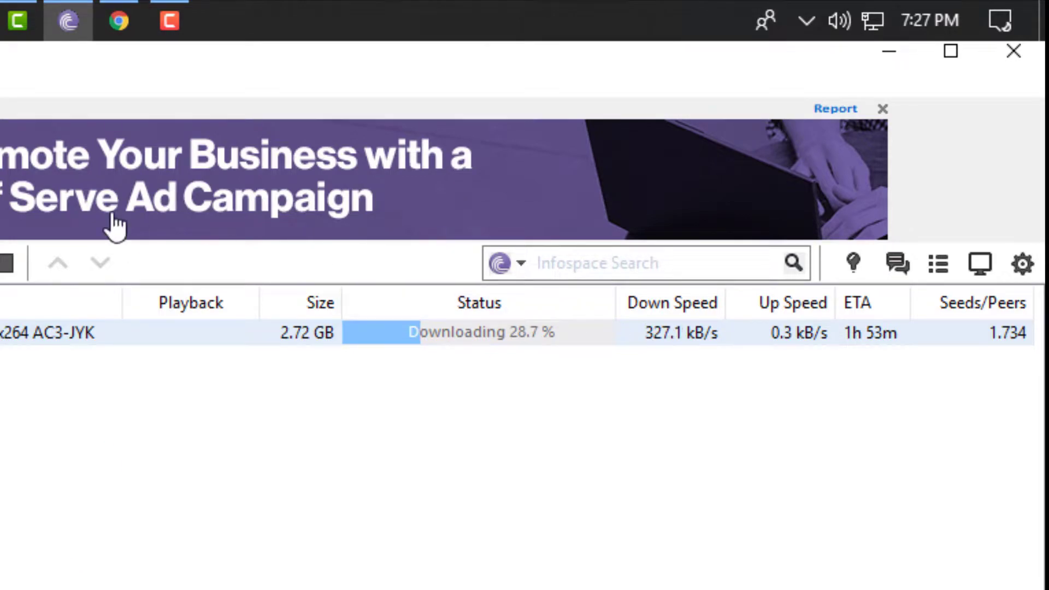
Switch to Chrome and view the NetLimiter 4 product page, highlighting its title
left_click(116, 19)
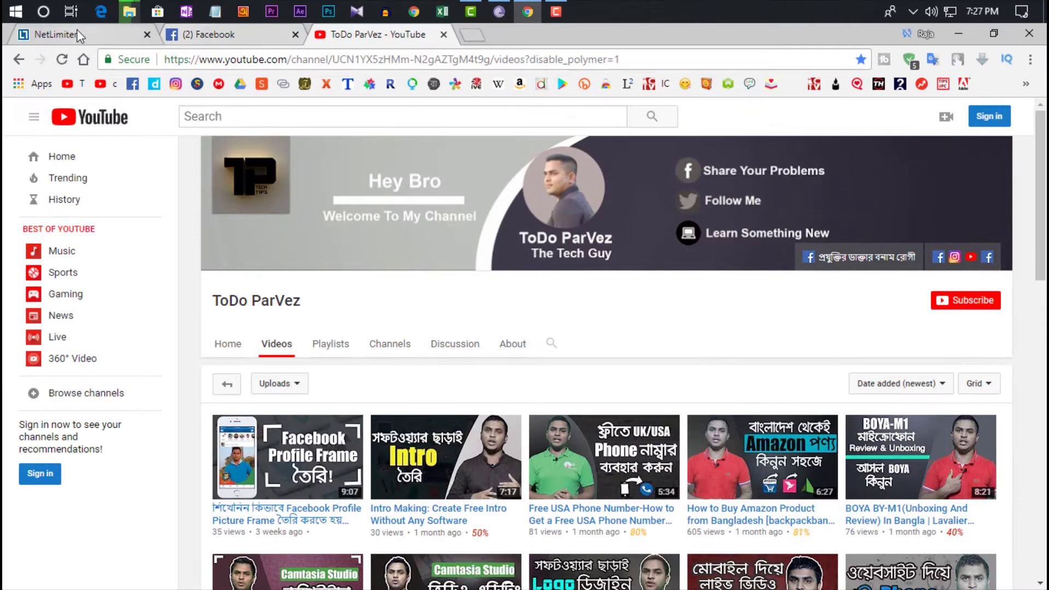
left_click(77, 30)
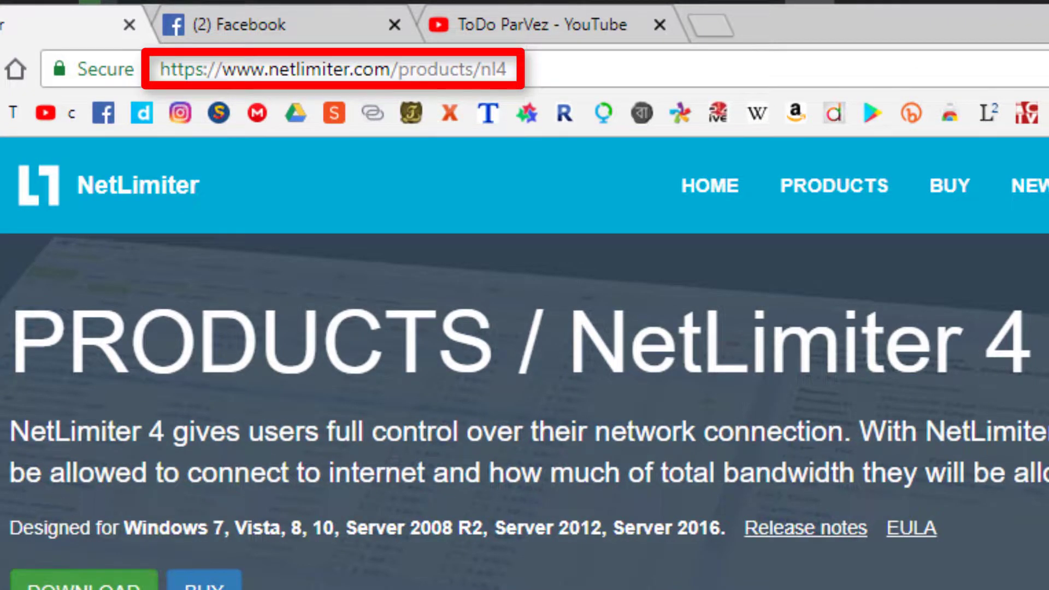
left_click_drag(11, 333, 1032, 350)
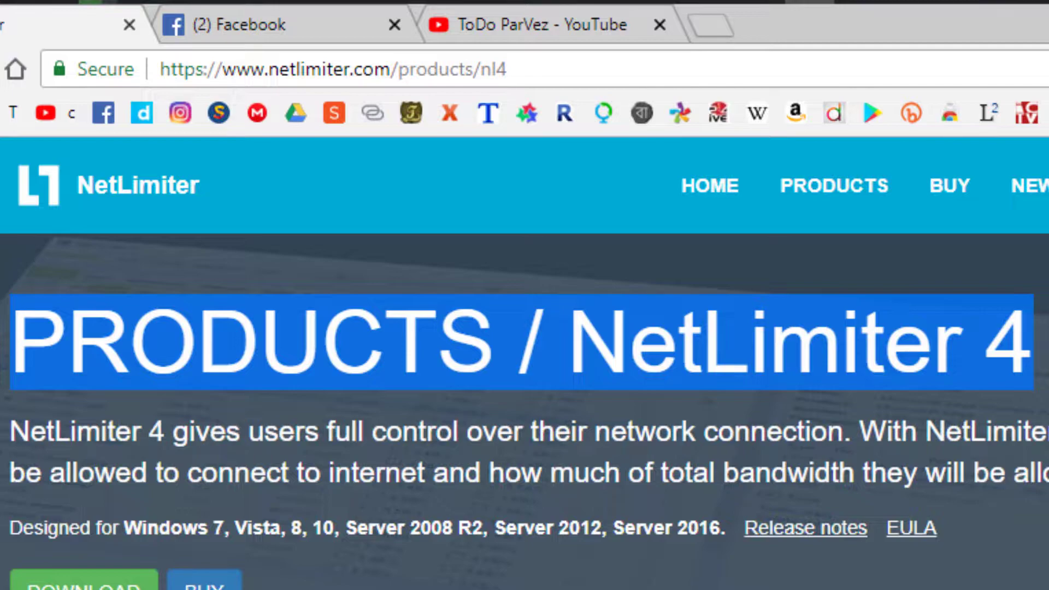
left_click(1032, 352)
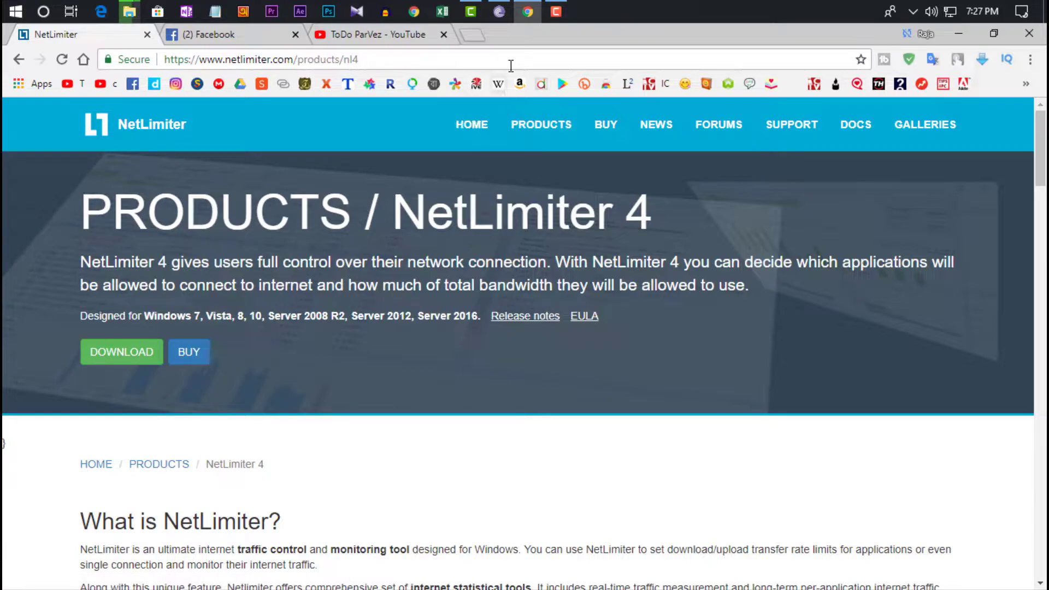
Minimize the BitTorrent window and launch the netlimiter-4.0.37.0.exe installer from the Downloads folder
left_click(499, 11)
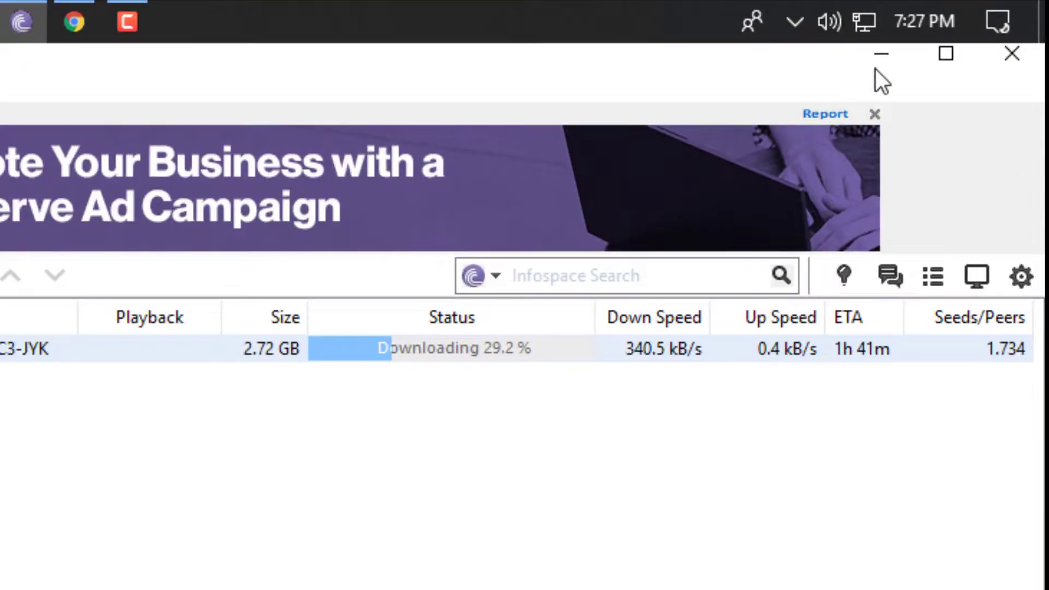
left_click(881, 54)
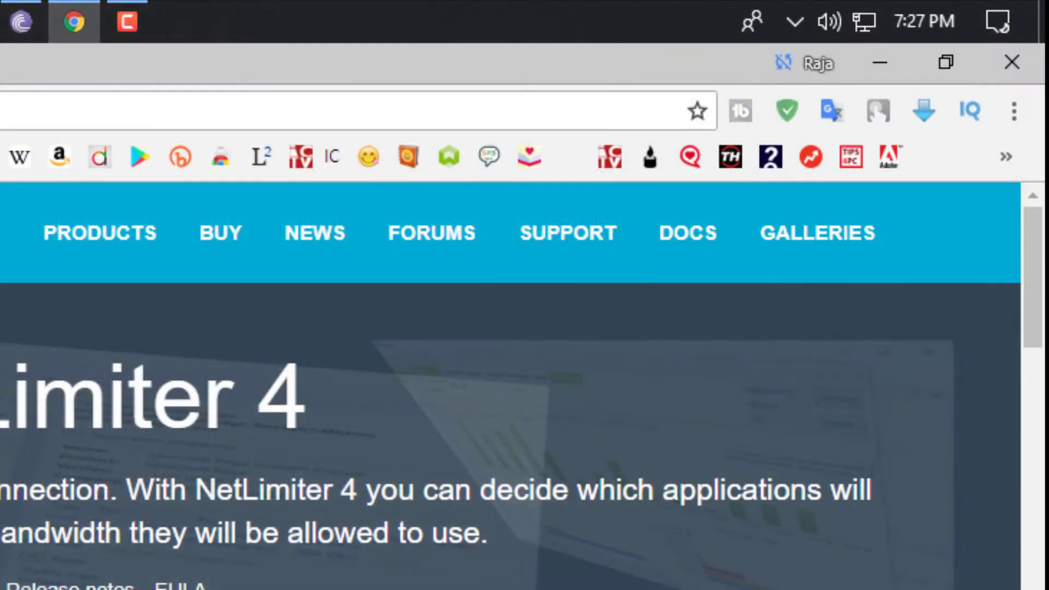
mouse_move(129, 11)
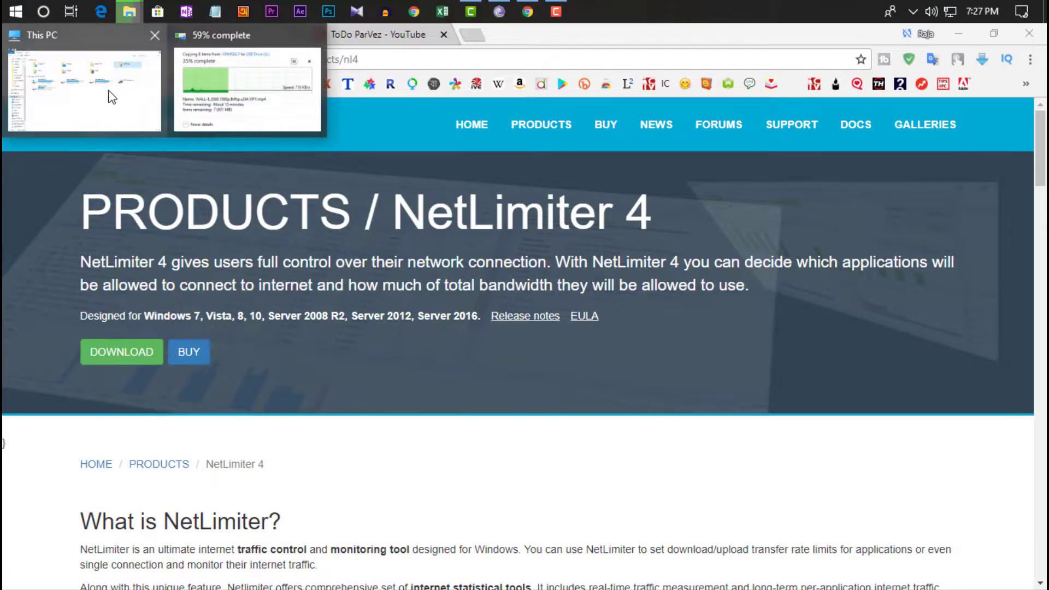
left_click(112, 97)
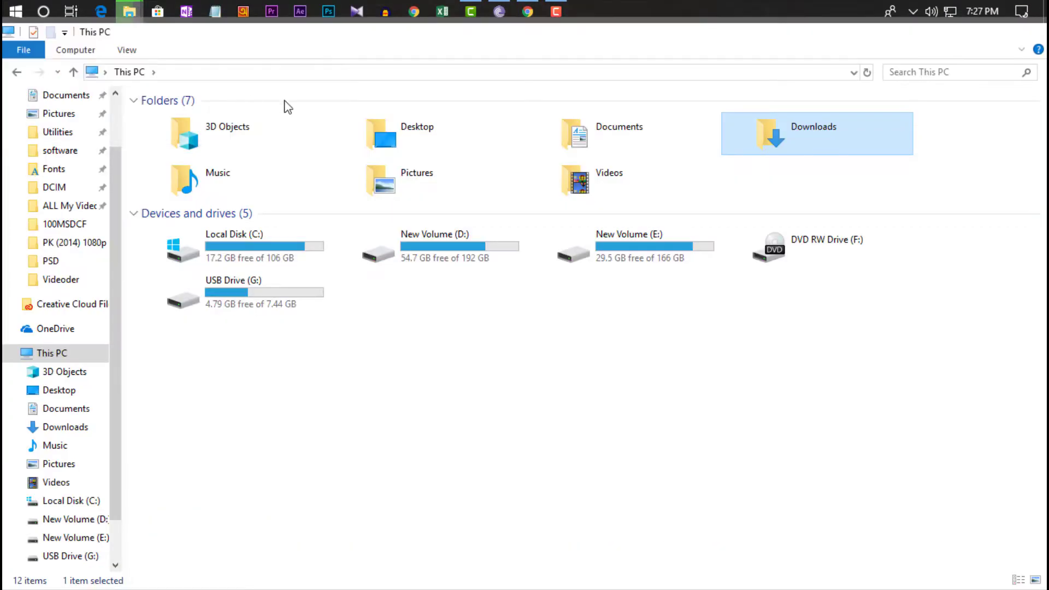
double_click(800, 154)
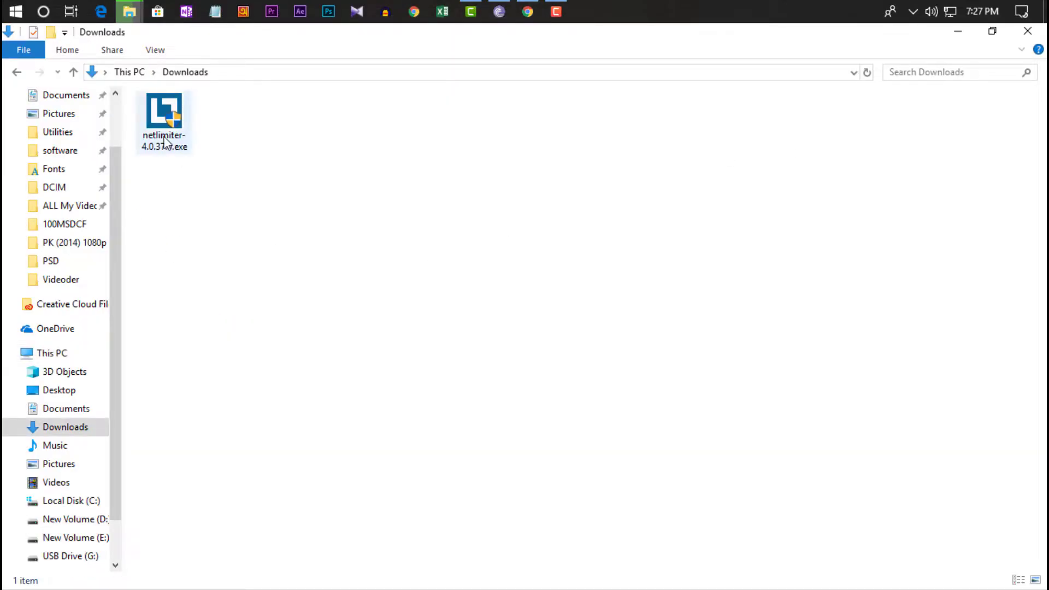
right_click(165, 143)
left_click(297, 96)
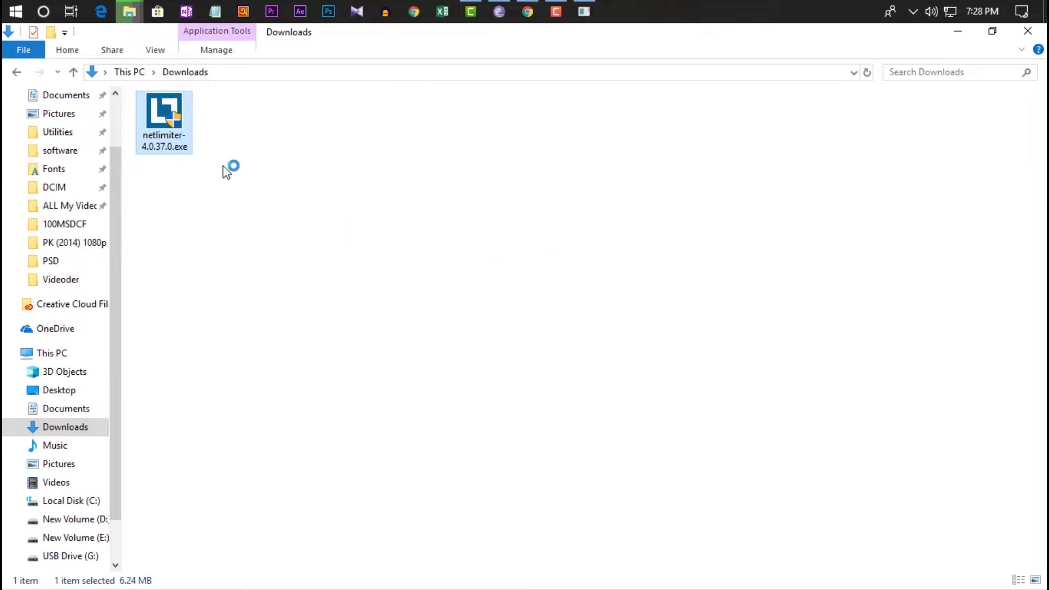
left_click(455, 439)
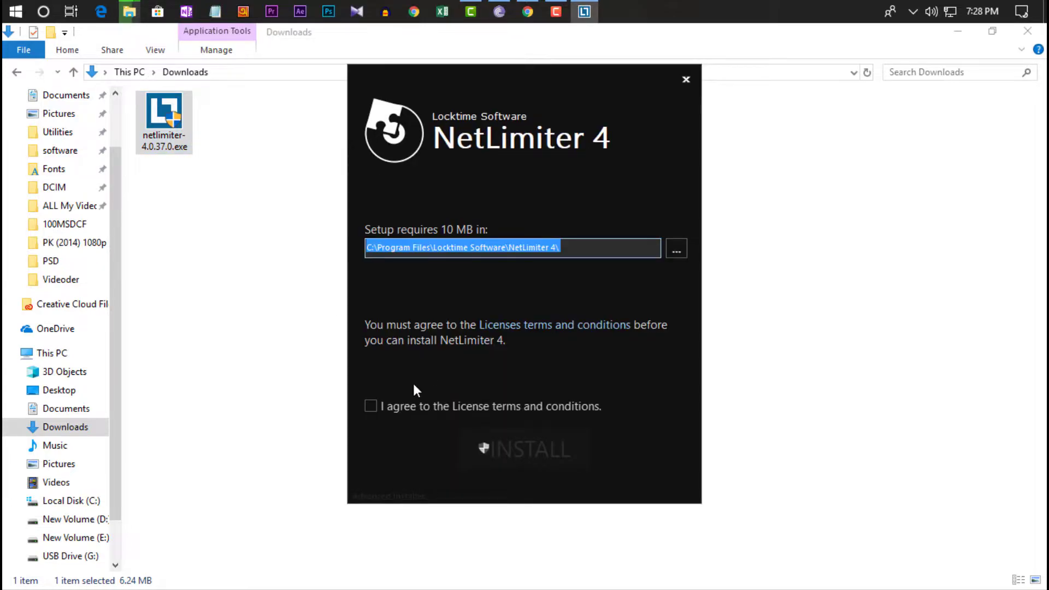
Accept the license terms, install NetLimiter 4 in the default folder and run it
left_click(371, 406)
left_click(524, 449)
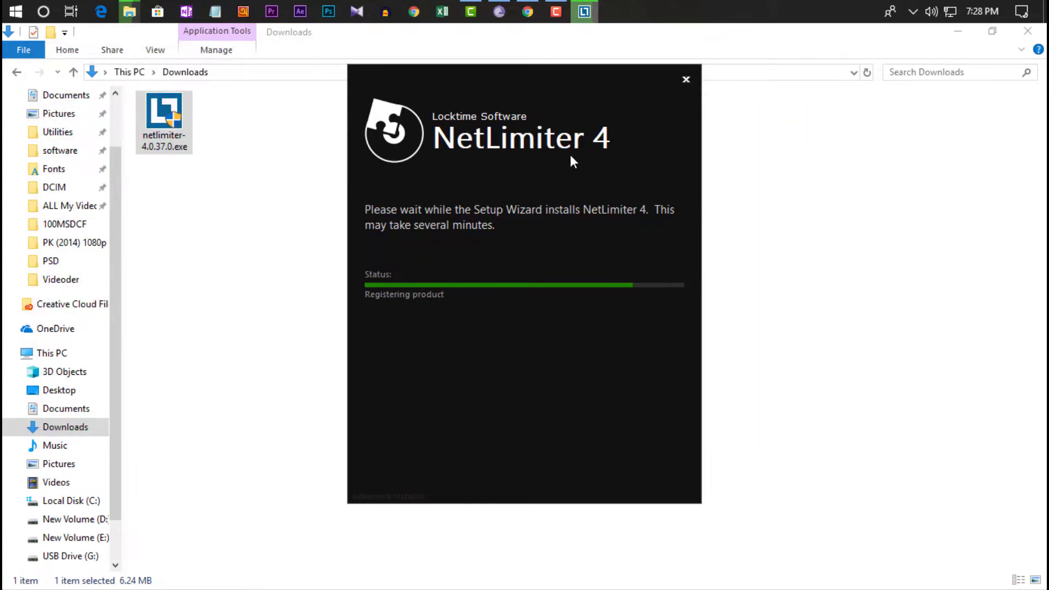
left_click(956, 57)
left_click(957, 31)
left_click(956, 32)
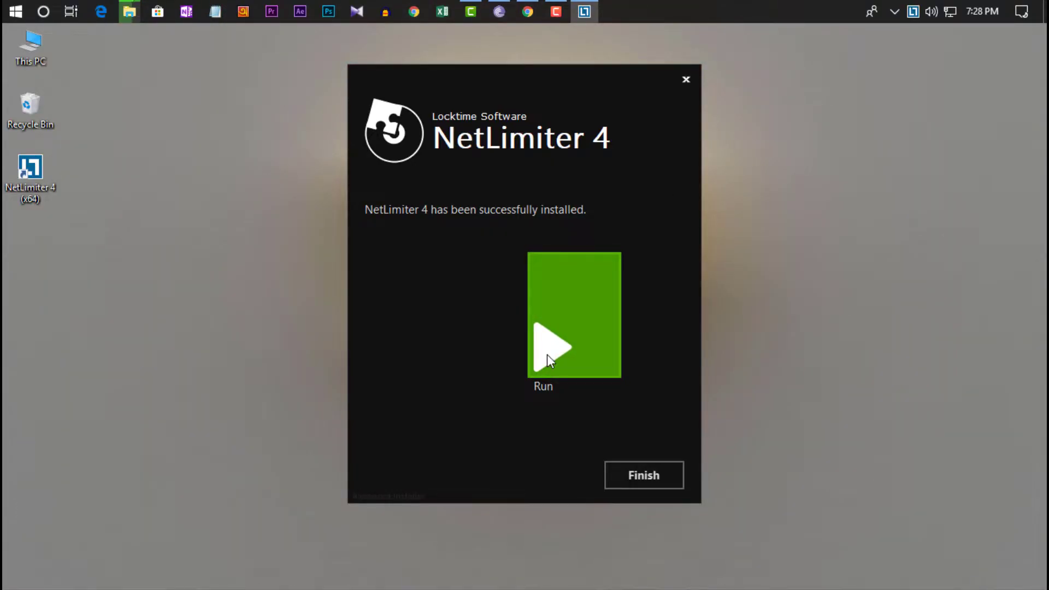
left_click(546, 354)
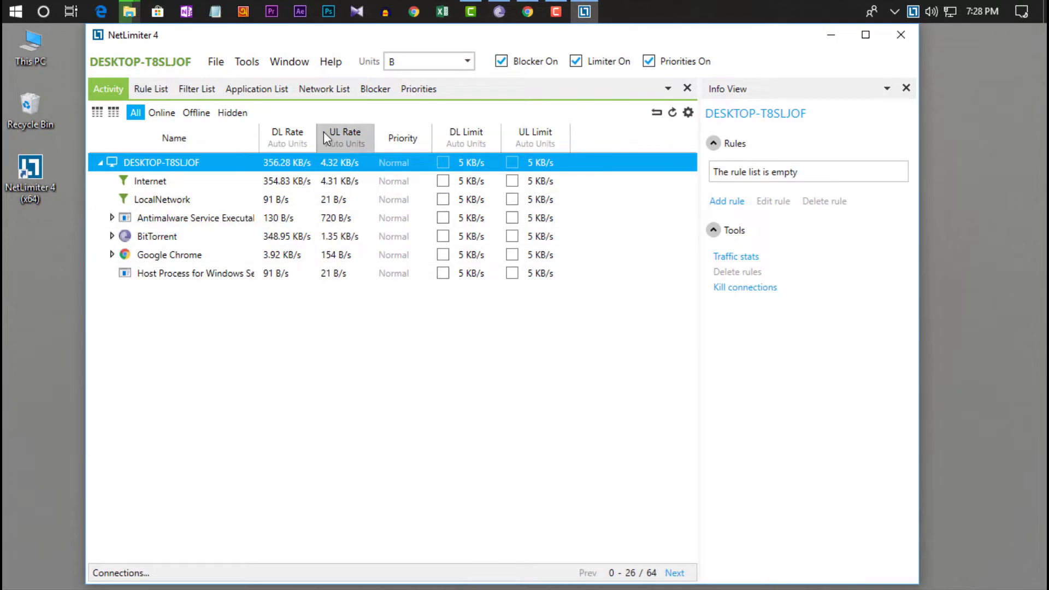
Check the trial license's remaining days in NetLimiter's About and registration window, and close it
left_click(330, 69)
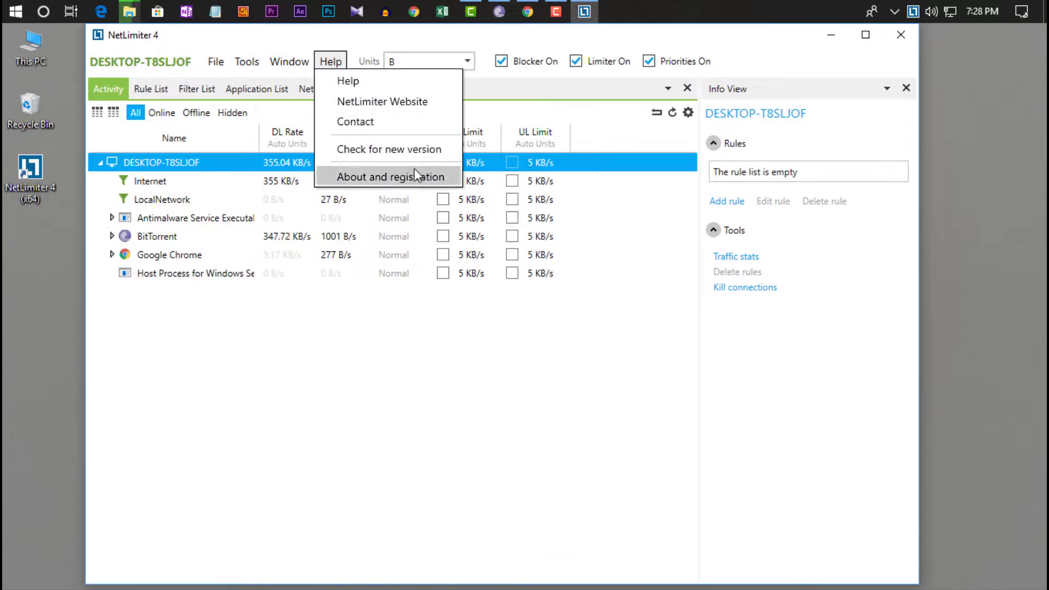
left_click(388, 181)
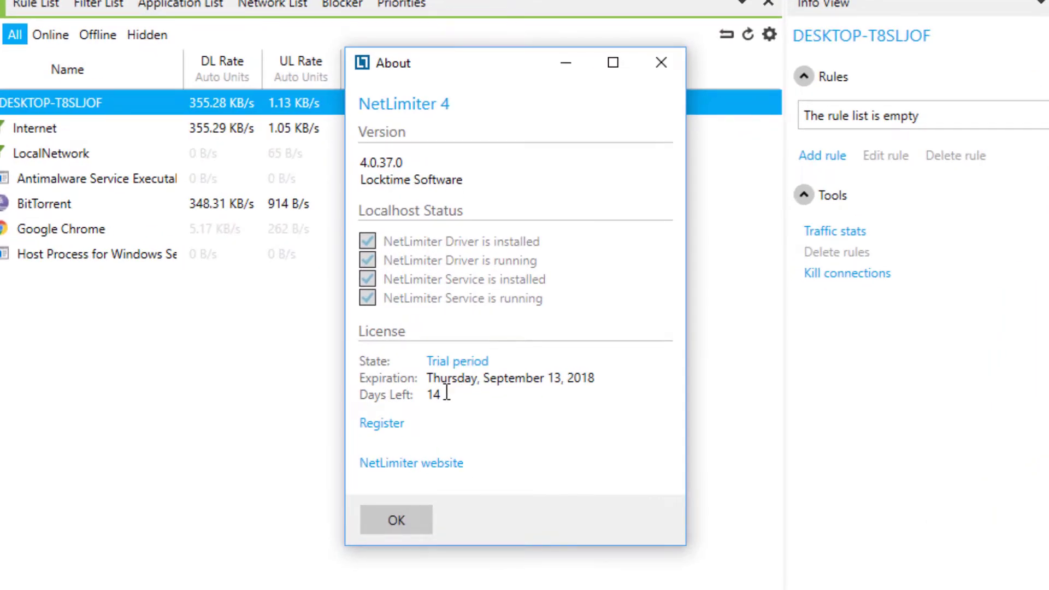
double_click(440, 378)
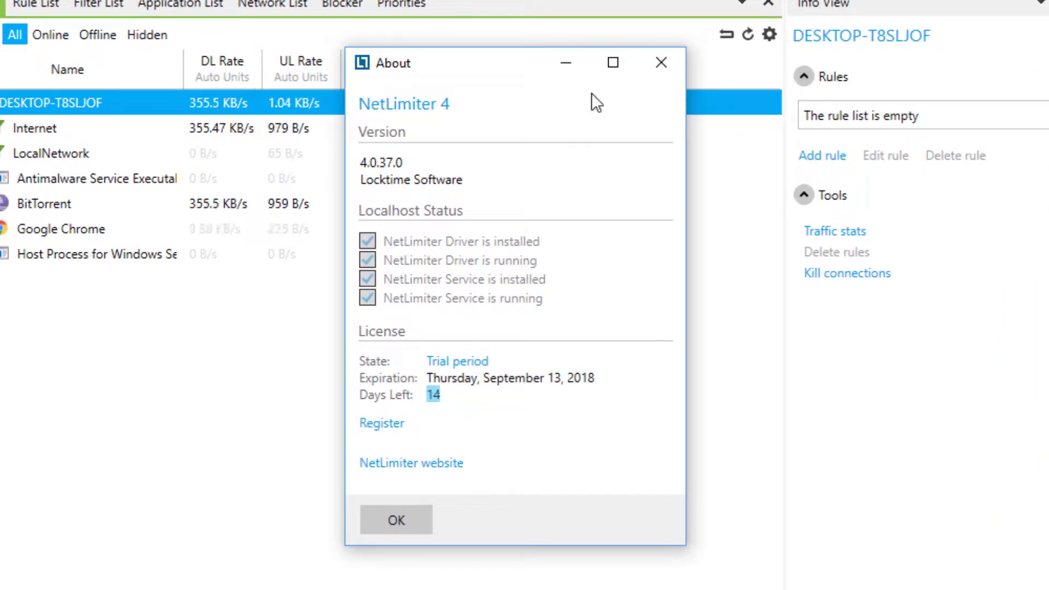
left_click(660, 63)
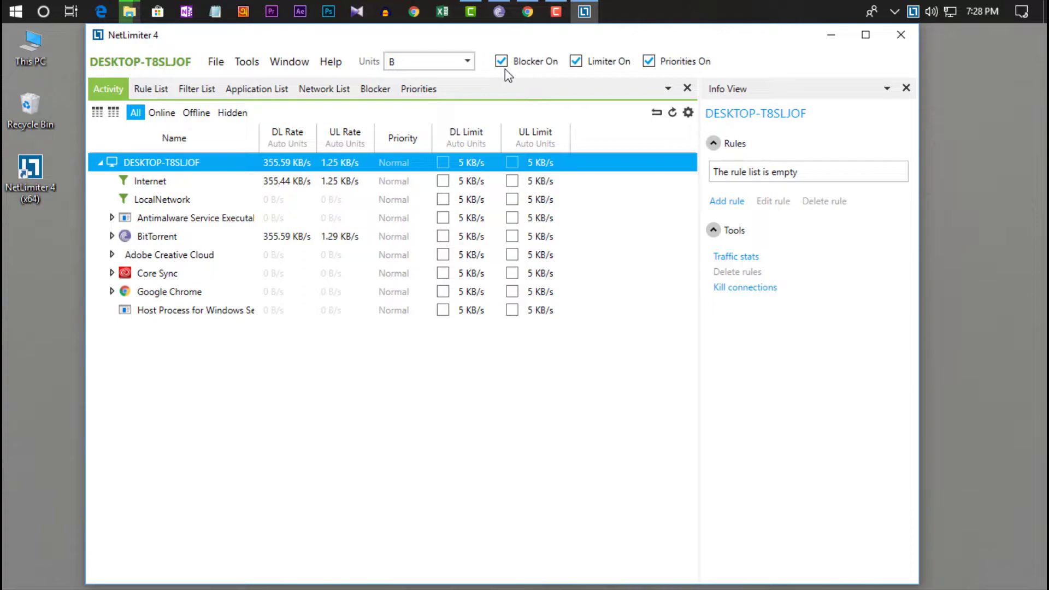
Block Internet in NetLimiter's quick blocker and test the block by reloading the YouTube channel page in Chrome
left_click(381, 91)
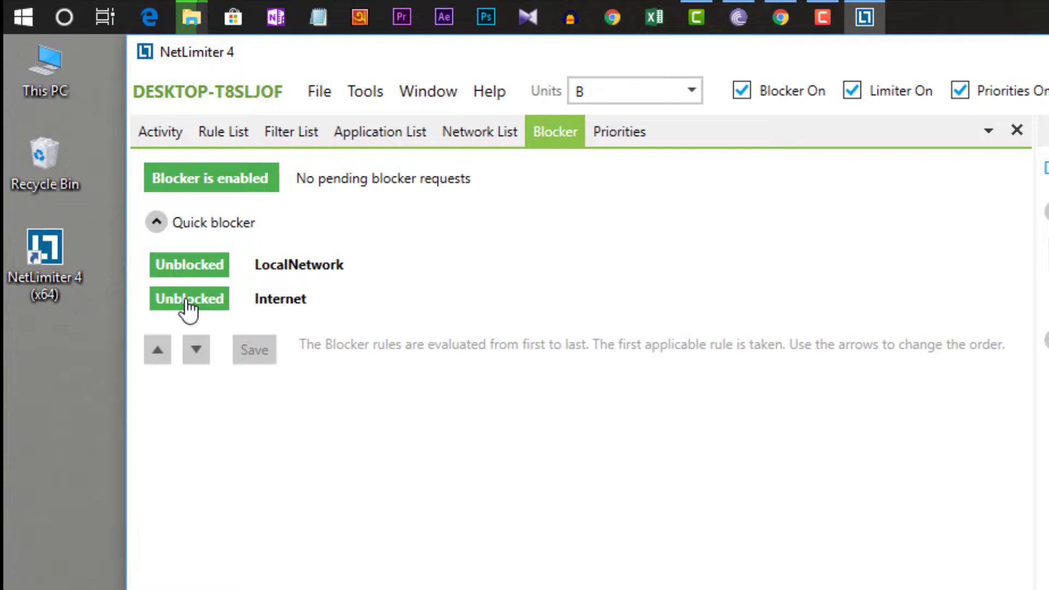
left_click(189, 306)
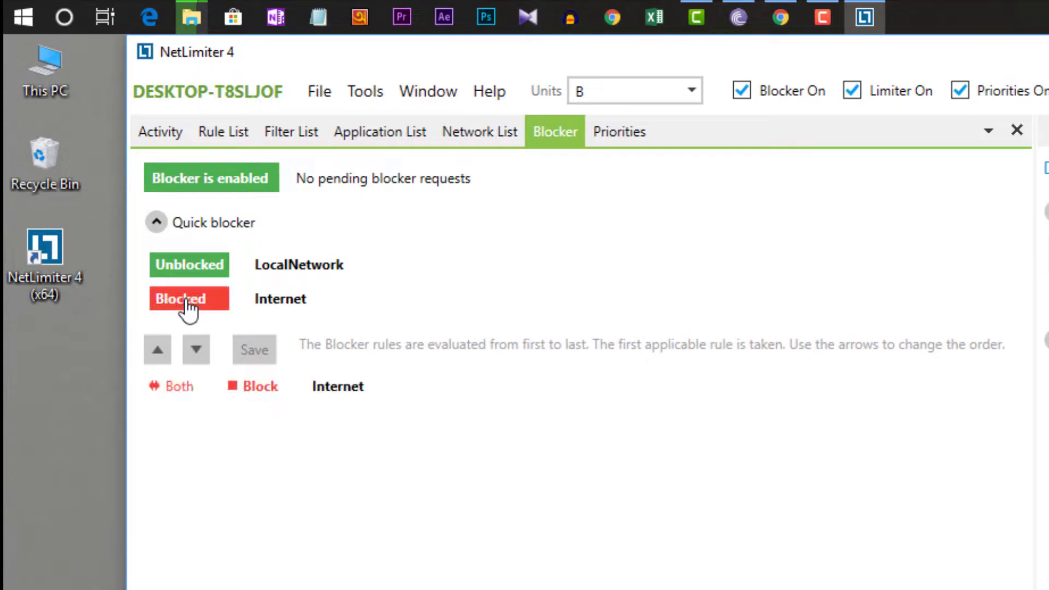
left_click(780, 17)
left_click(559, 52)
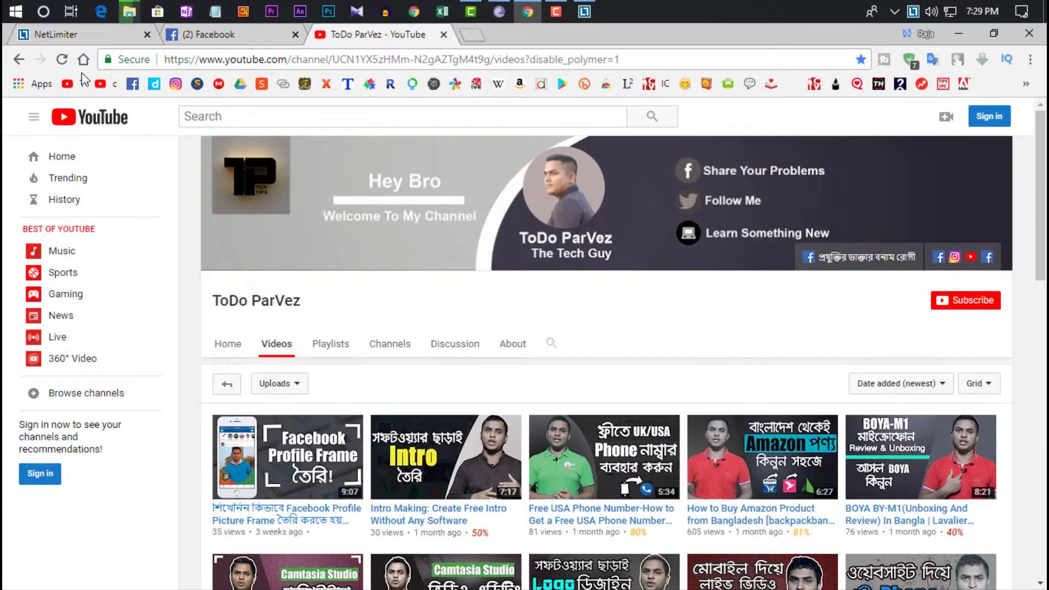
left_click(94, 90)
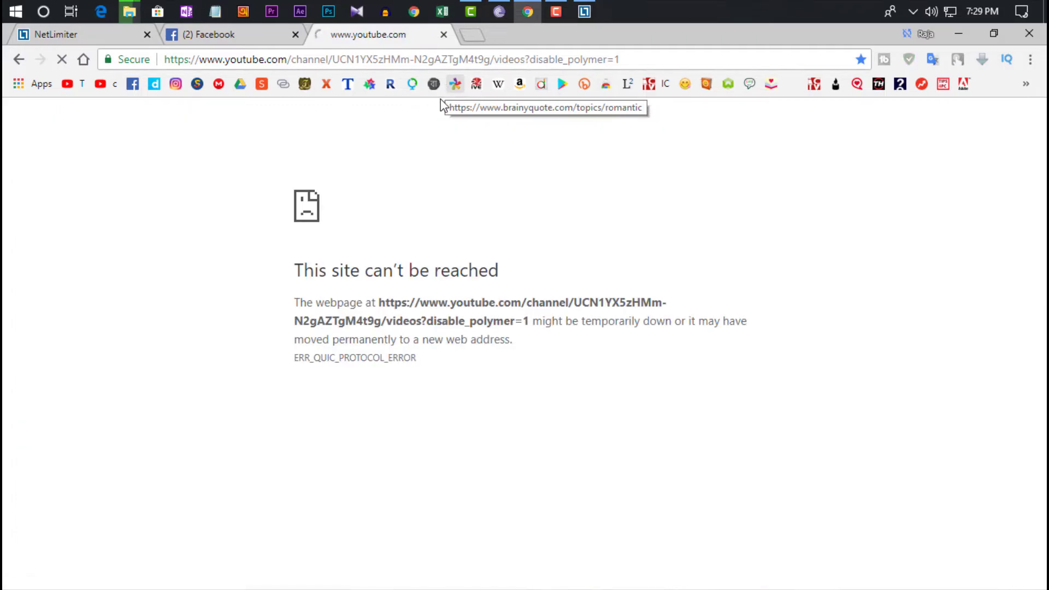
mouse_move(298, 273)
left_mouse_down()
mouse_move(498, 273)
mouse_move(295, 276)
left_mouse_up()
left_click(503, 273)
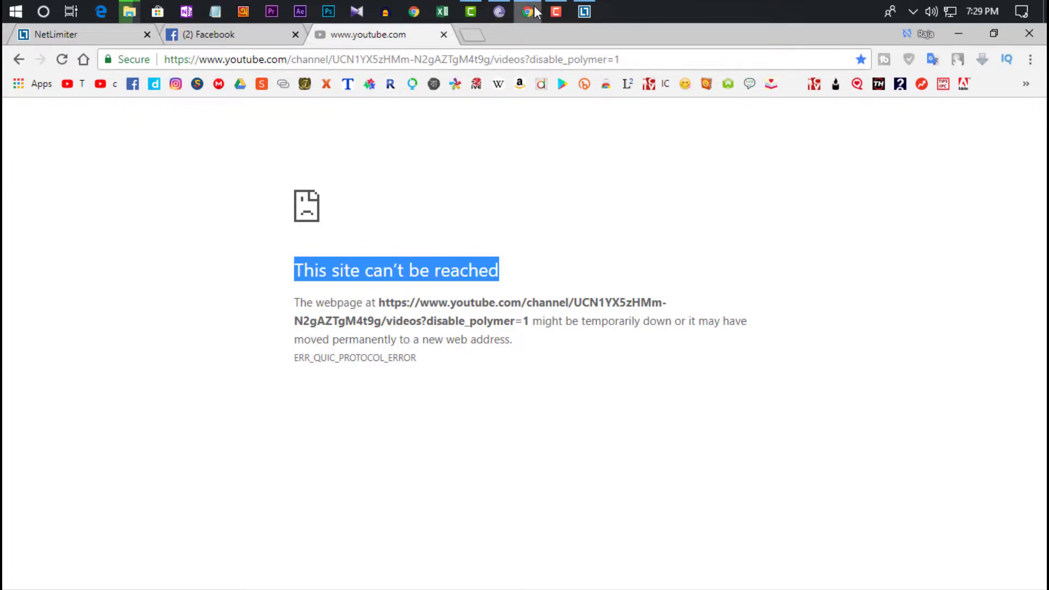
Unblock Internet in NetLimiter's quick blocker and reload the YouTube channel page in Chrome
left_click(580, 9)
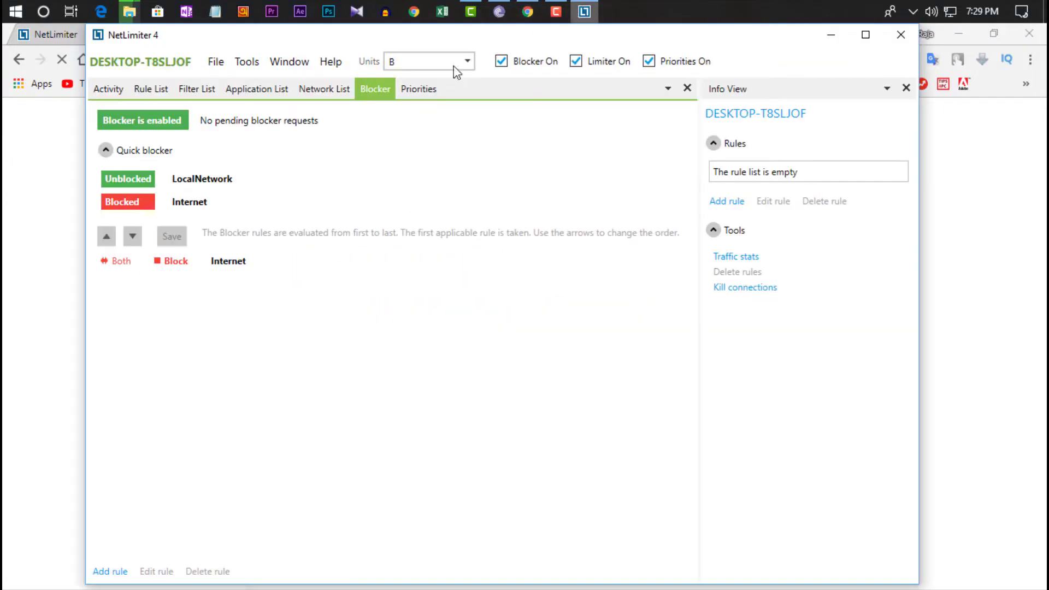
left_click(132, 203)
left_click(31, 174)
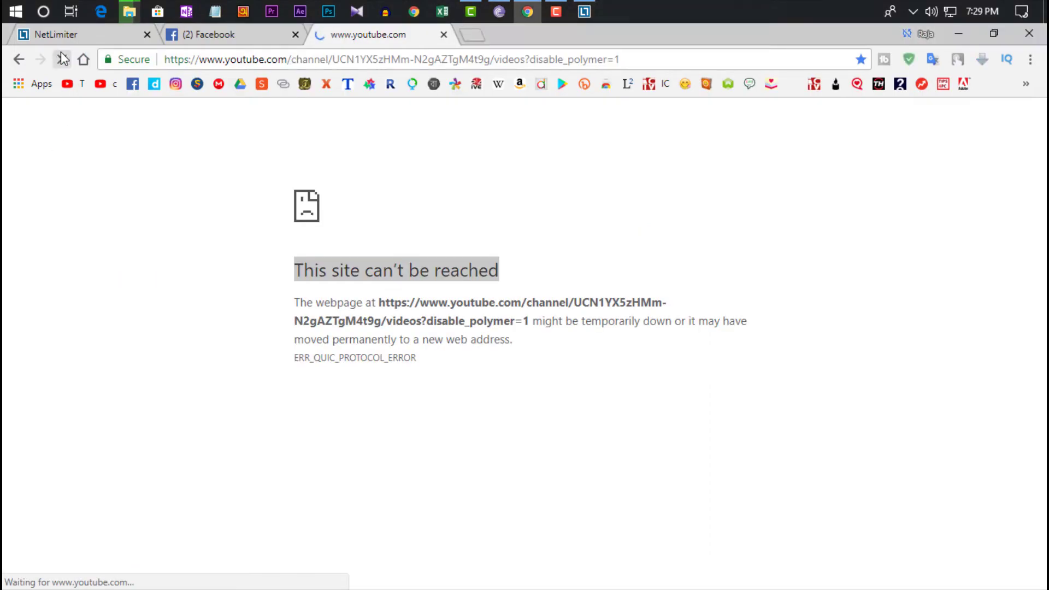
left_click(62, 60)
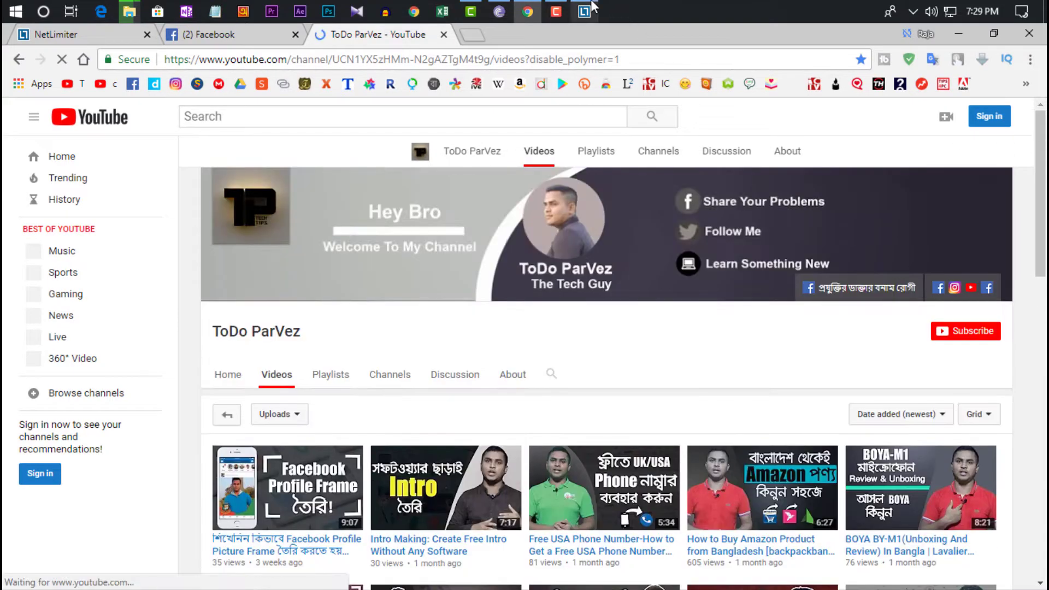
Return to NetLimiter and open the Rule Editor for BitTorrent's download limit from the activity list
left_click(589, 8)
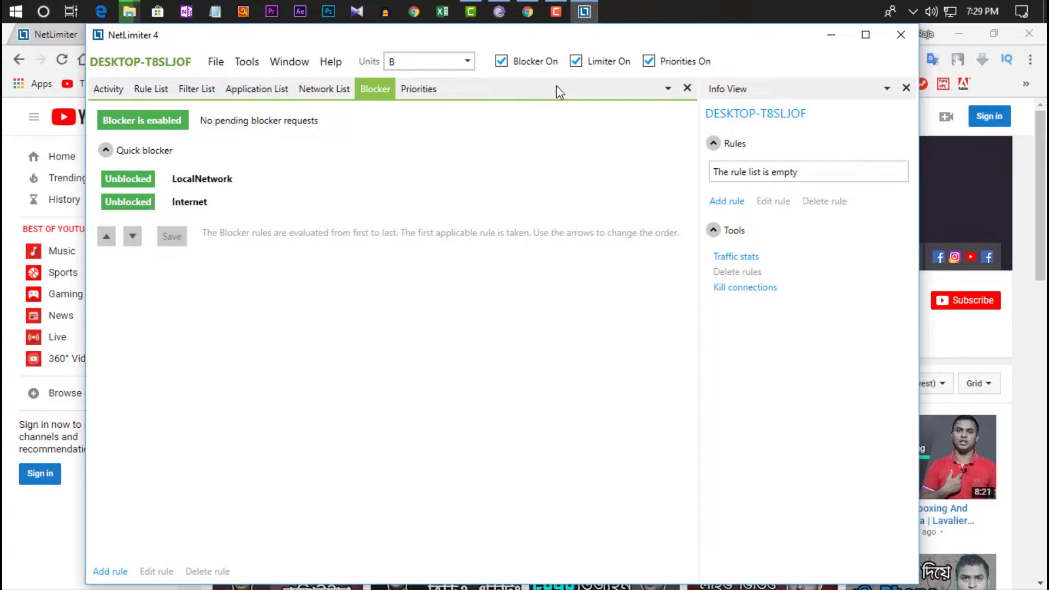
left_click(100, 87)
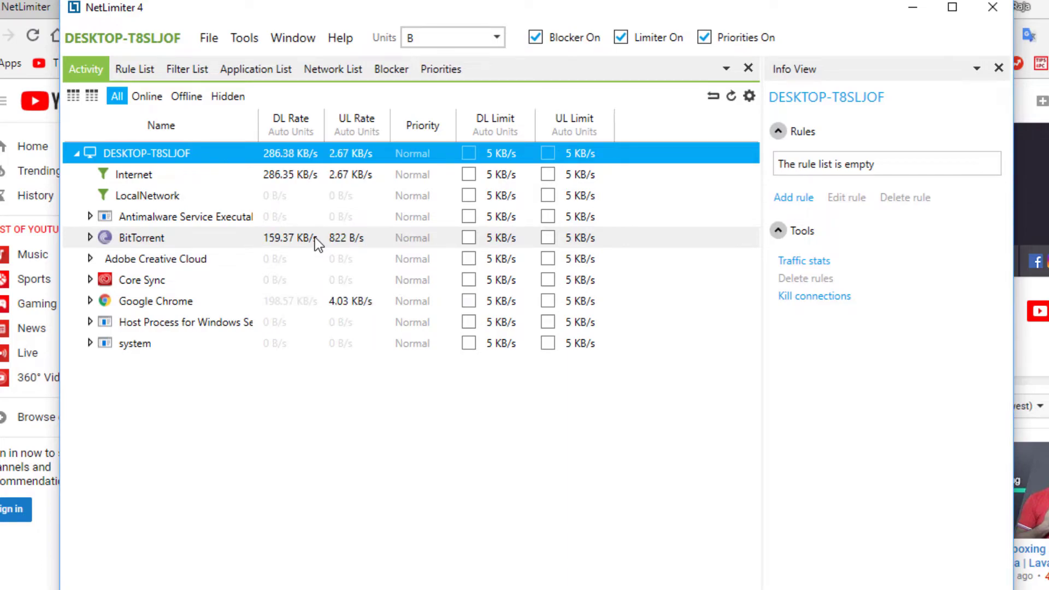
left_click(621, 37)
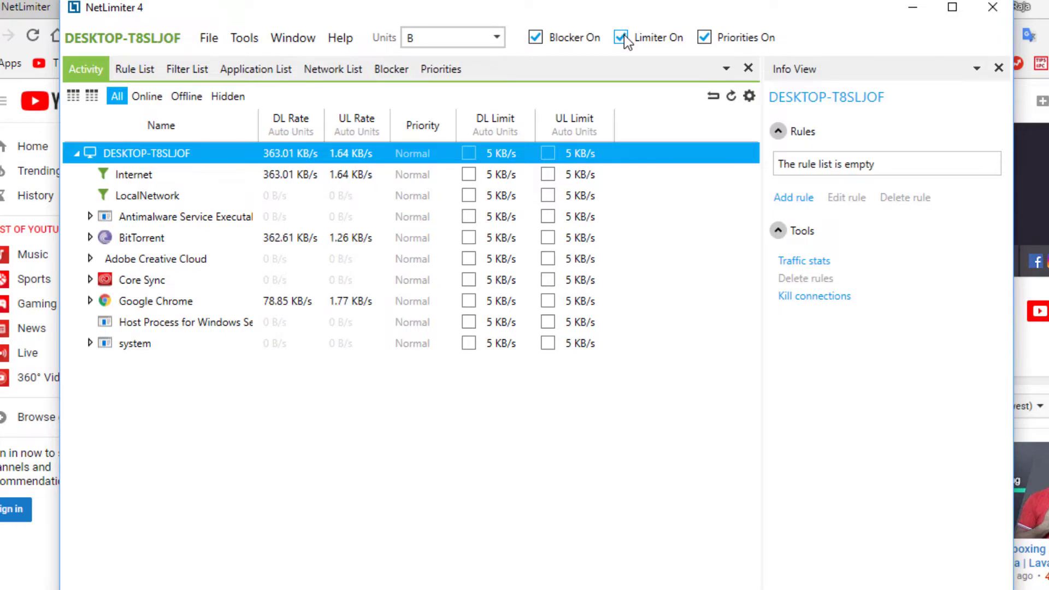
left_click(218, 232)
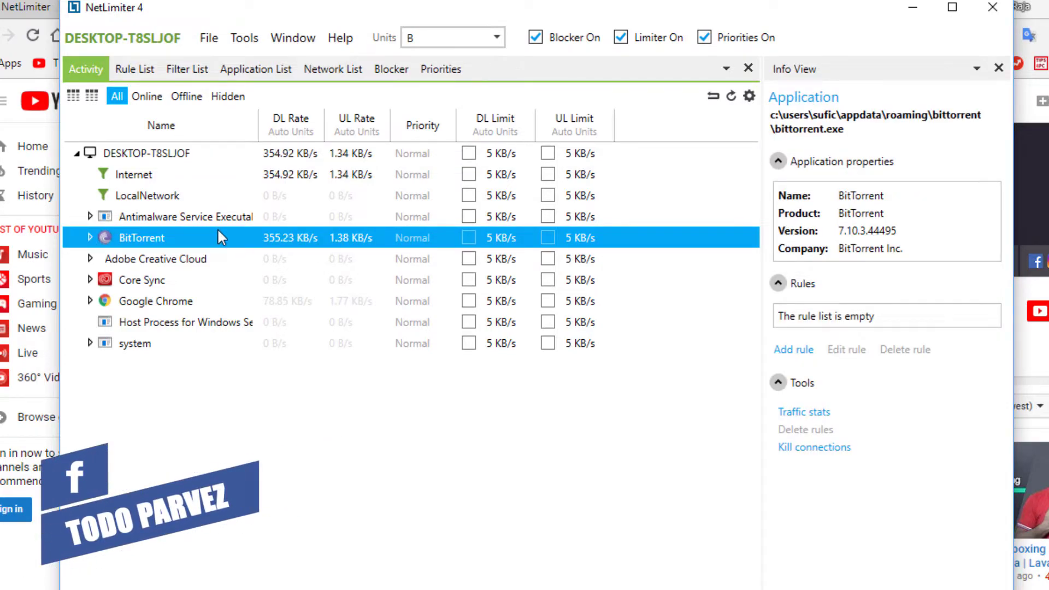
left_click(498, 248)
left_click(499, 244)
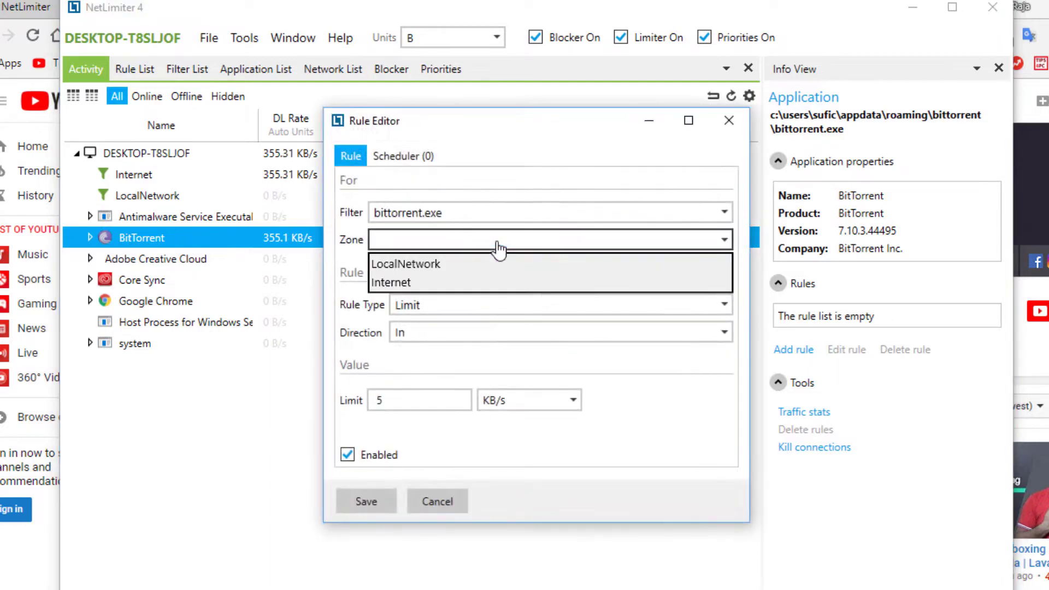
Set the direction of the bittorrent.exe limit rule to Out, leaving the zone empty
left_click(341, 405)
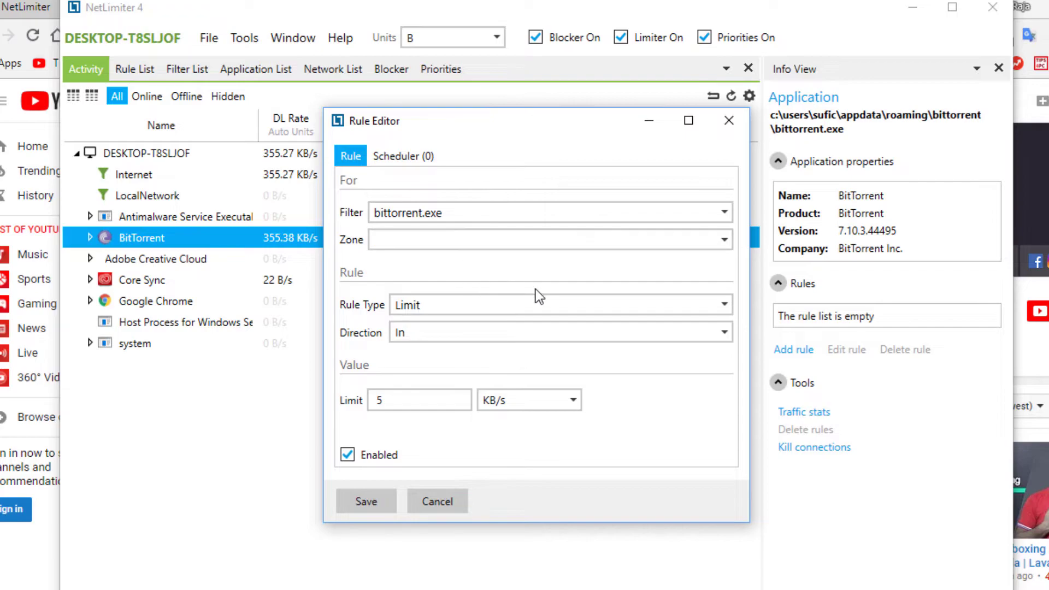
left_click(430, 334)
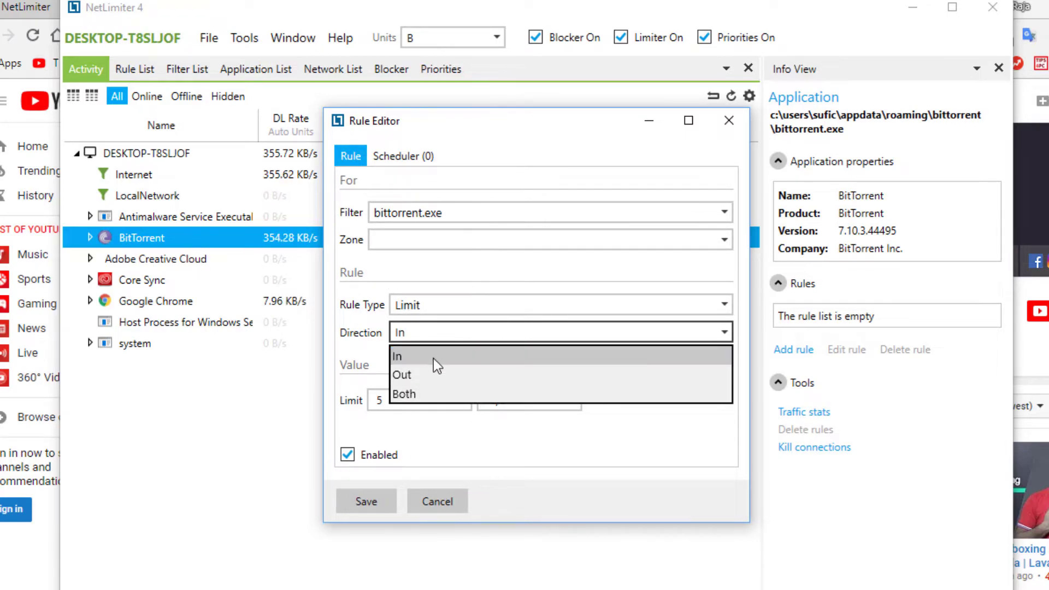
left_click(592, 459)
left_click(431, 400)
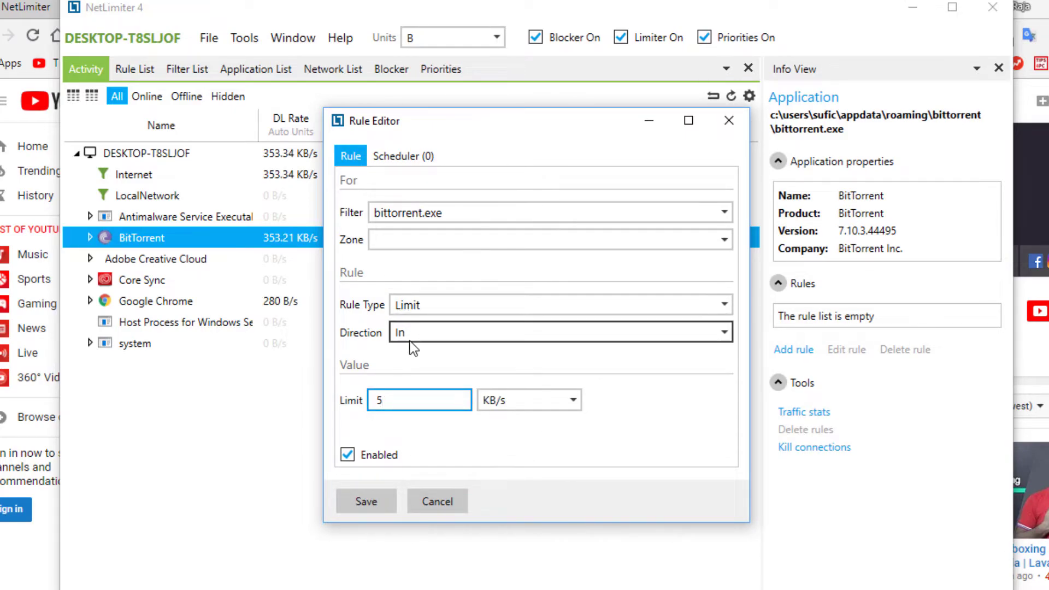
left_click(425, 333)
left_click(426, 377)
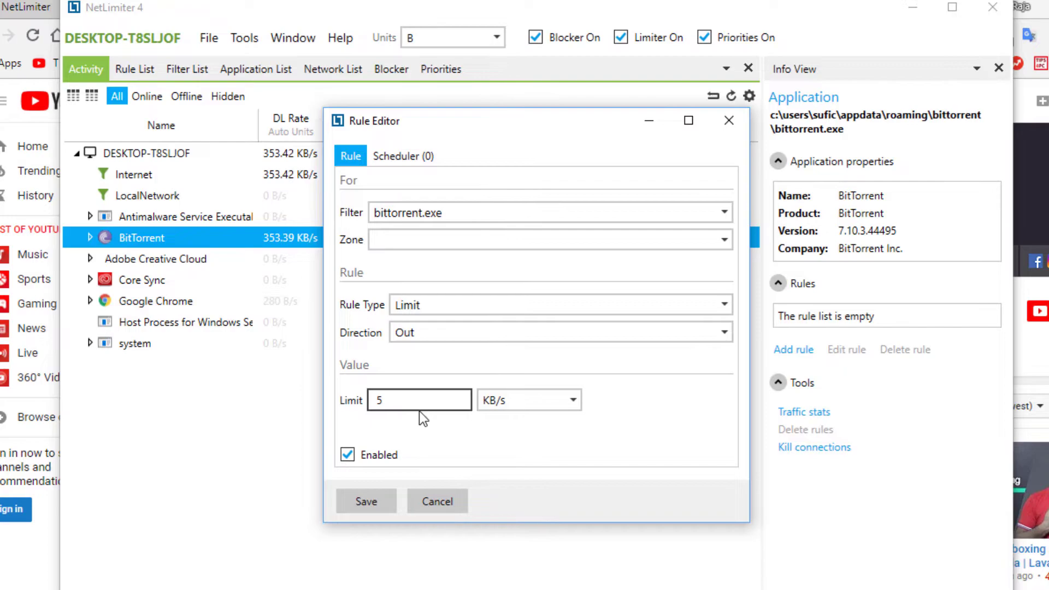
Save the 5 KB/s outgoing limit rule for bittorrent.exe and enable BitTorrent's download limit as well
left_click(369, 506)
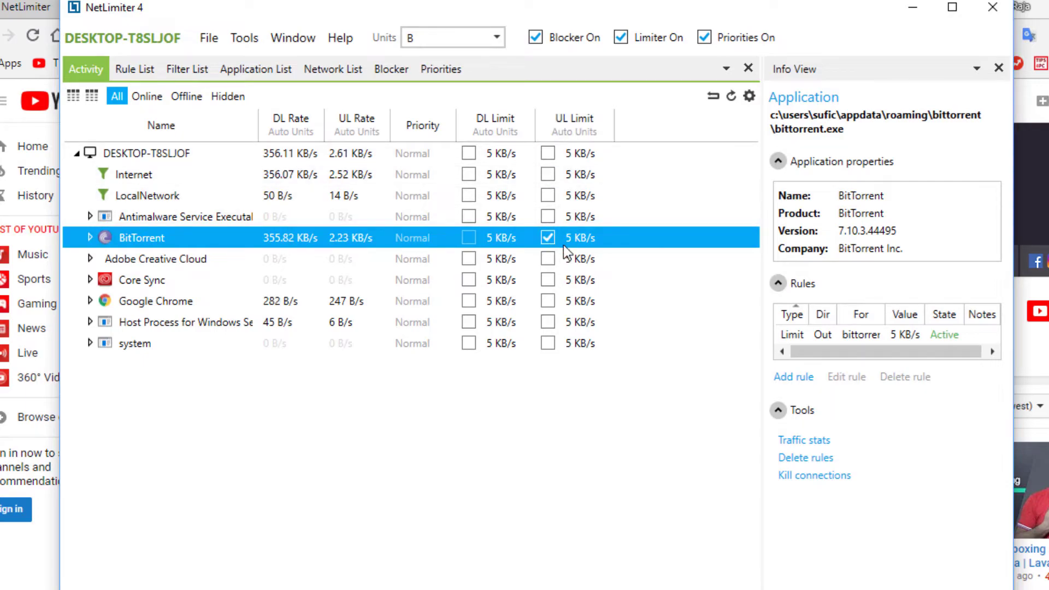
left_click(469, 237)
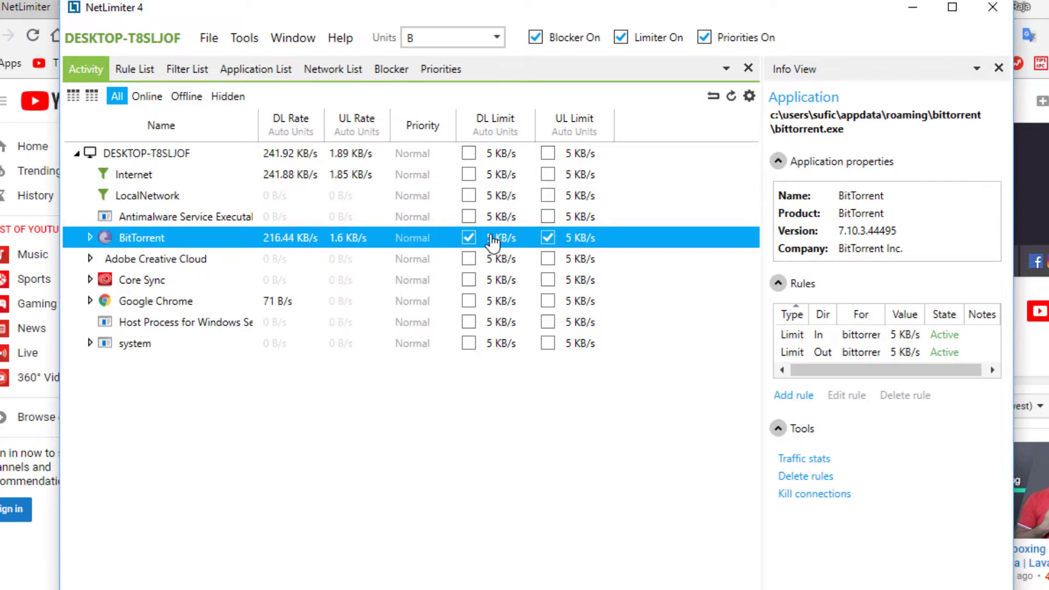
Open BitTorrent's incoming limit rule for editing and change the limit to 1 MB/s
left_click(571, 238)
left_click(382, 403)
double_click(375, 406)
left_click(571, 402)
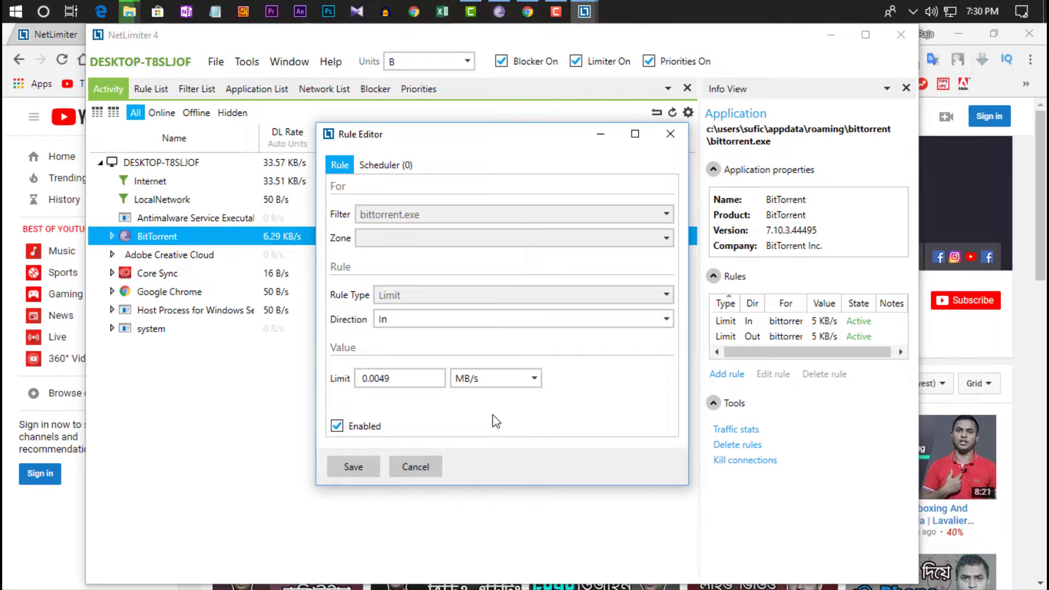
double_click(429, 384)
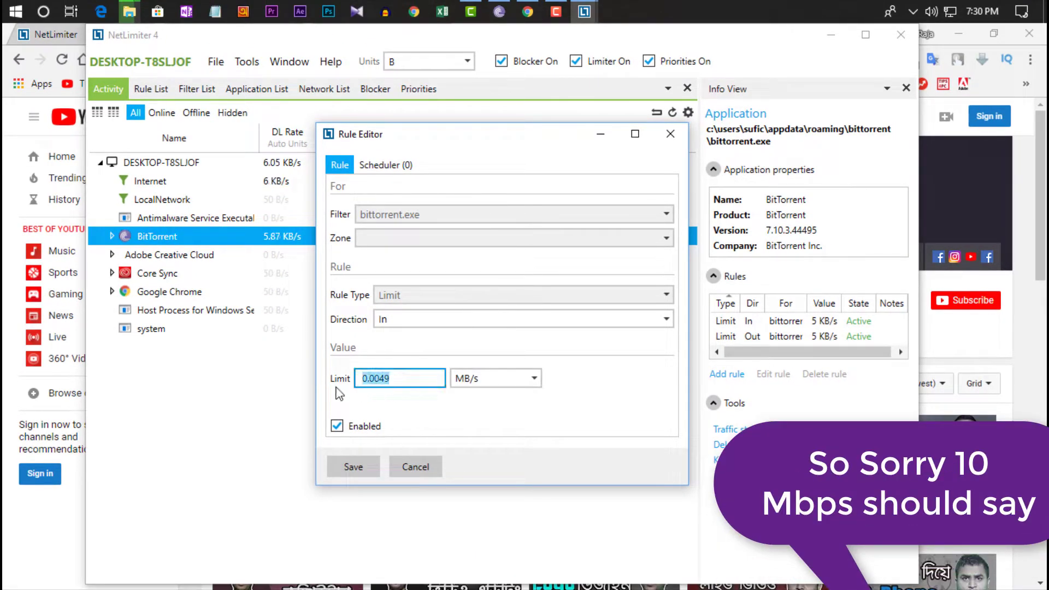
type("1")
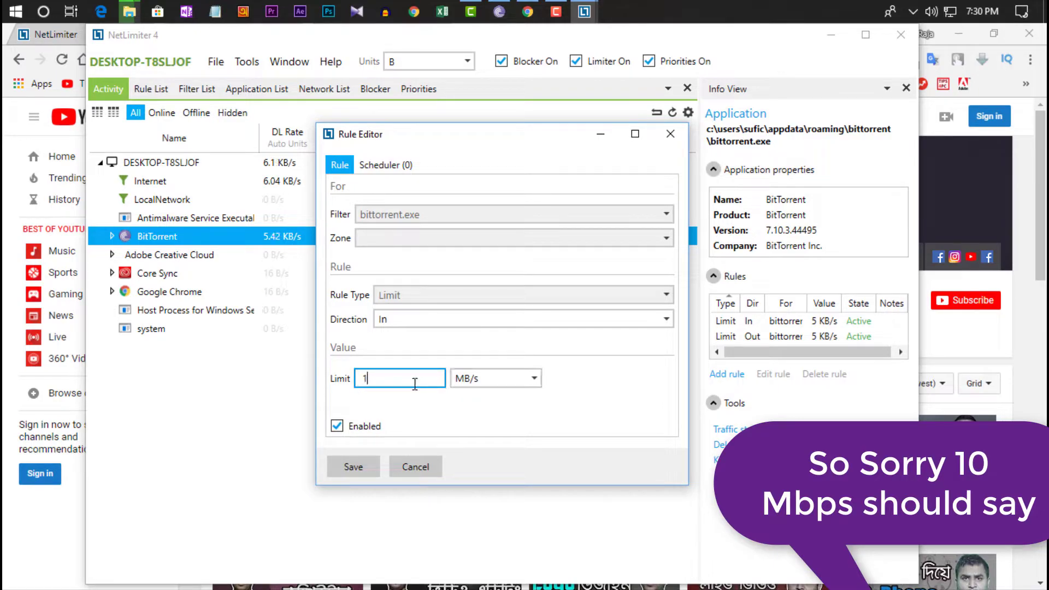
Set BitTorrent's incoming limit to 5 KB/s and save the rule
left_click(519, 379)
left_click(499, 418)
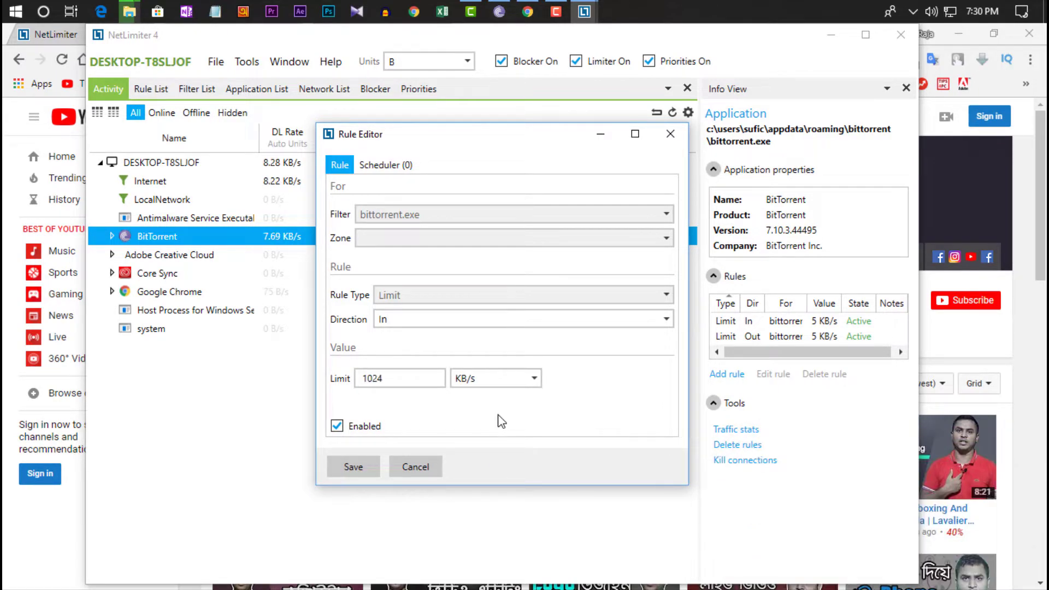
double_click(382, 379)
type("5")
left_click(353, 466)
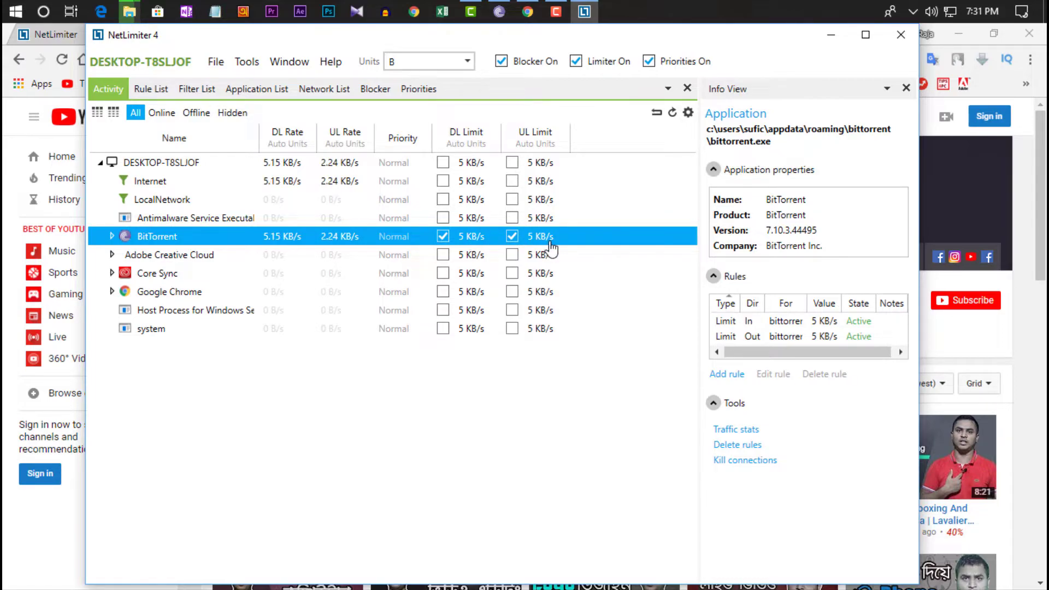
Enable both the 5 KB/s download limit and the 5 KB/s upload limit for Google Chrome
left_click(170, 293)
left_click(443, 292)
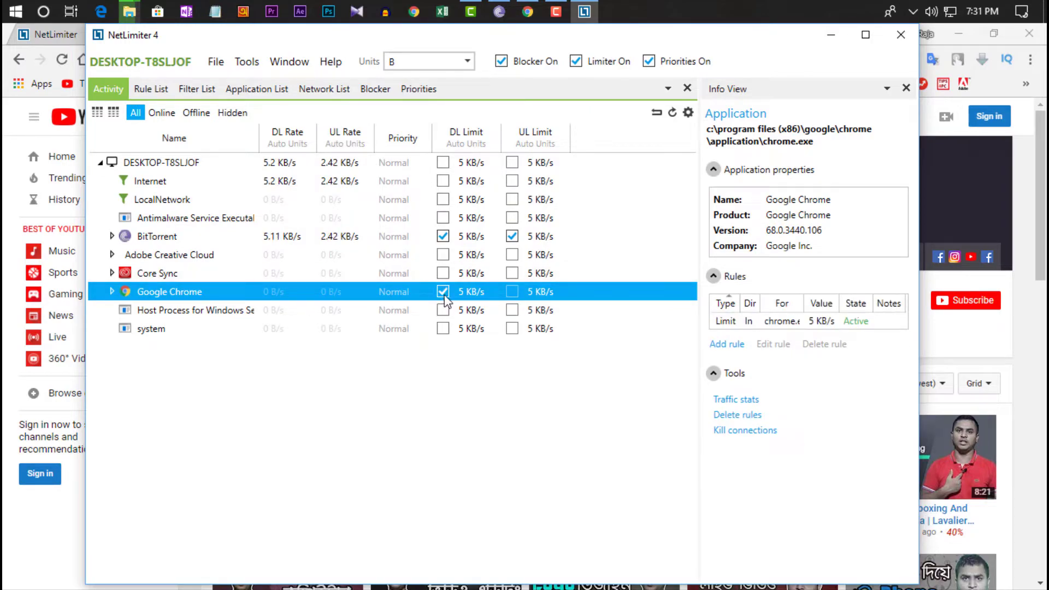
left_click(512, 292)
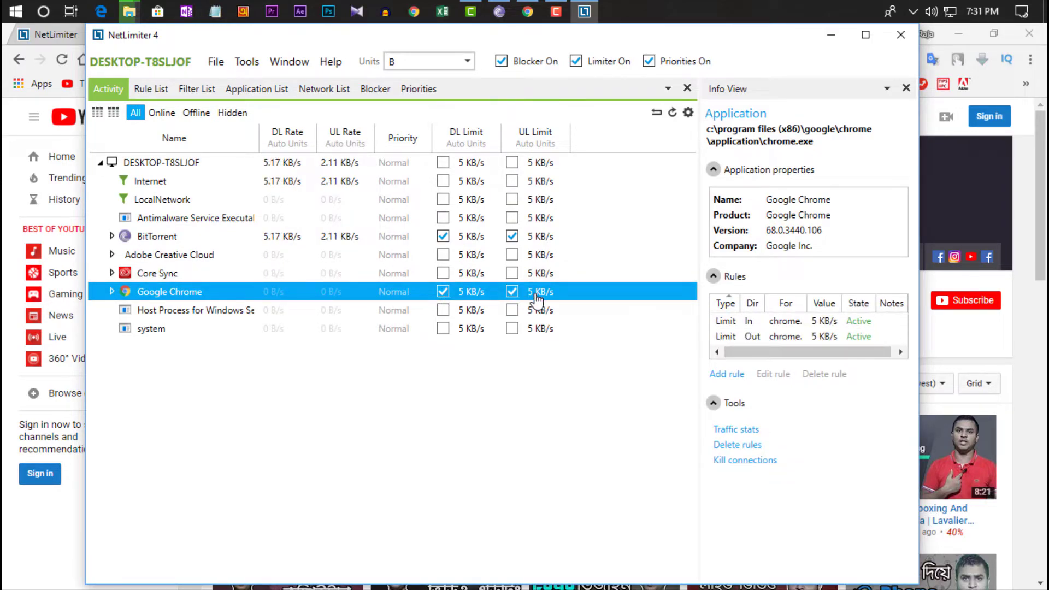
Review the available units in Chrome's outgoing limit rule, keep it at 5 KB/s and save it
double_click(536, 299)
left_click(494, 378)
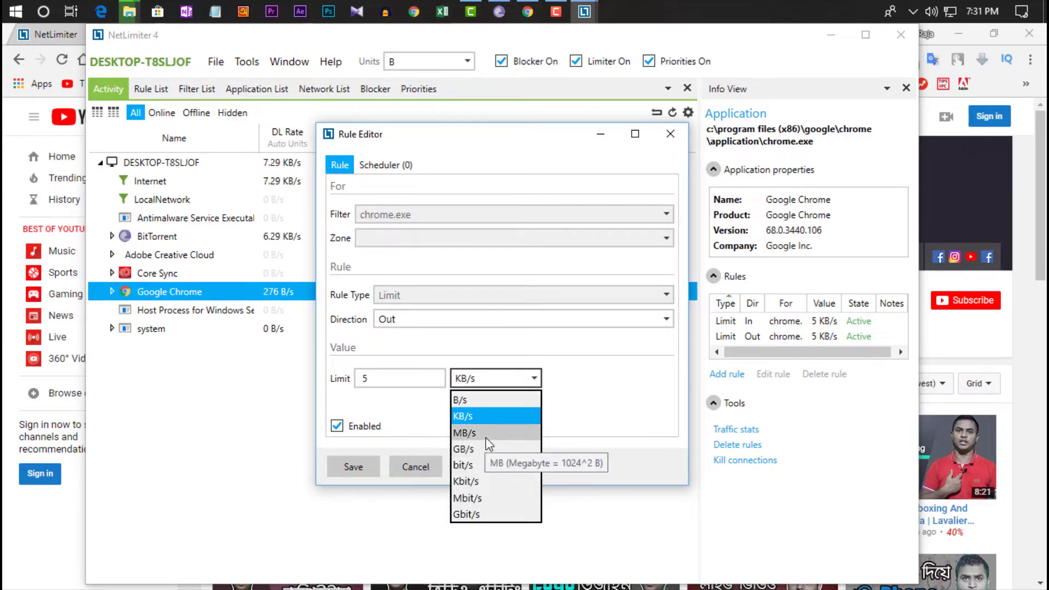
left_click(405, 421)
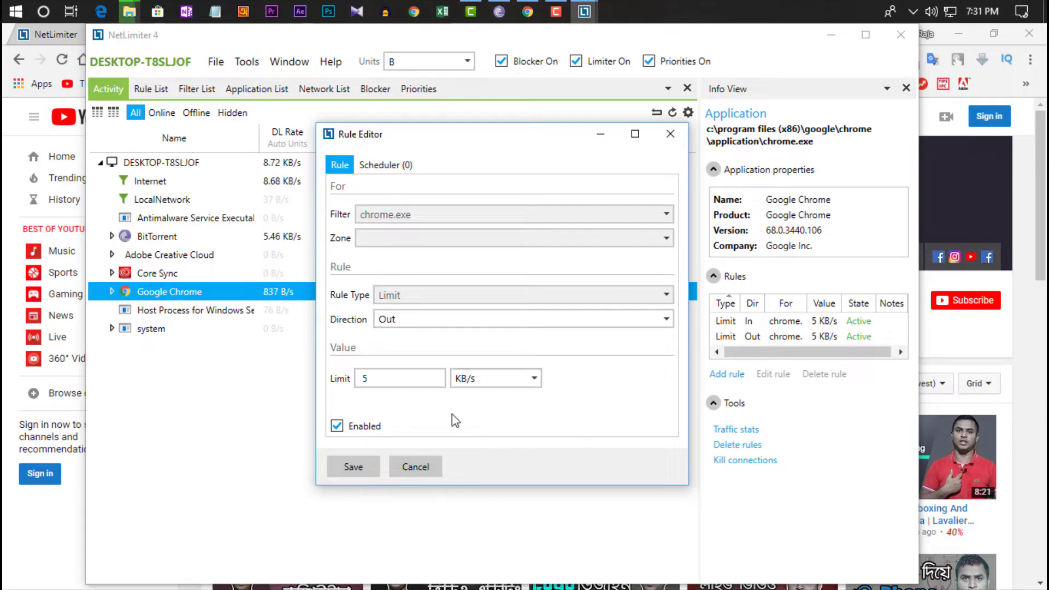
left_click(376, 465)
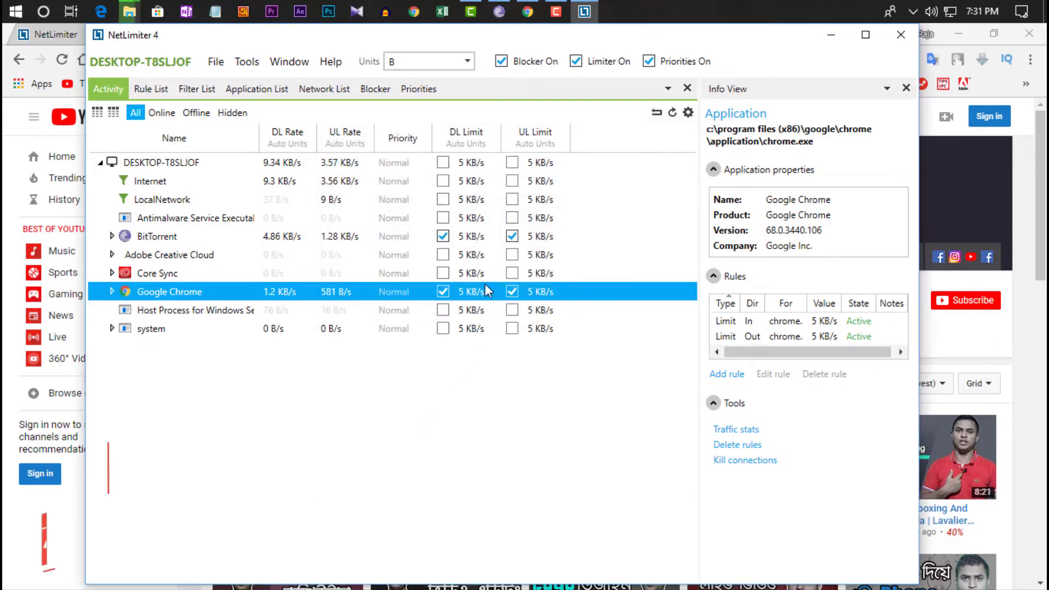
Minimize NetLimiter, check the torrent's download speed in BitTorrent, and return to Chrome
left_click(830, 34)
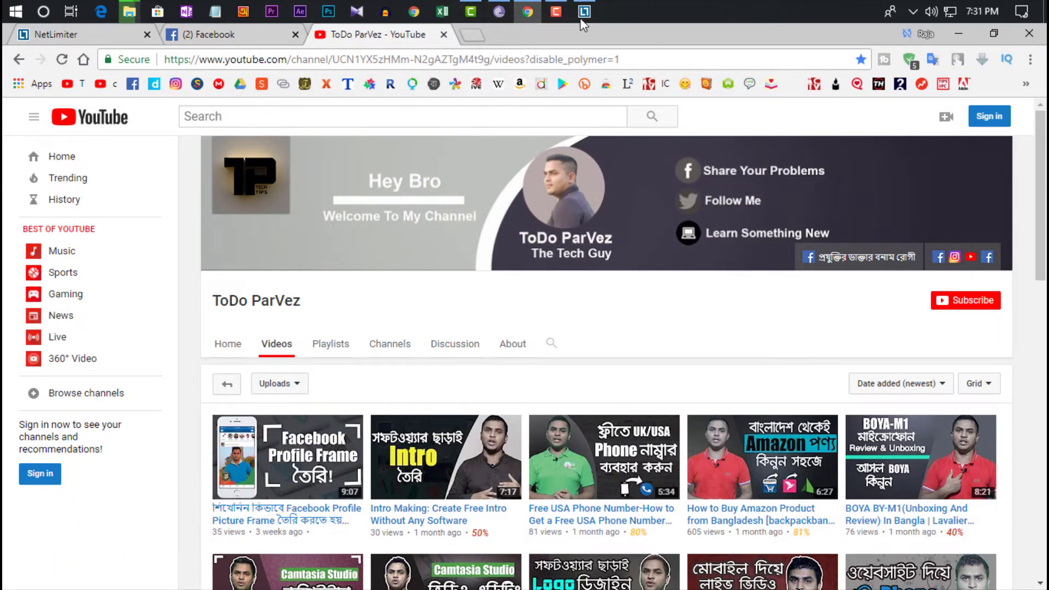
left_click(509, 10)
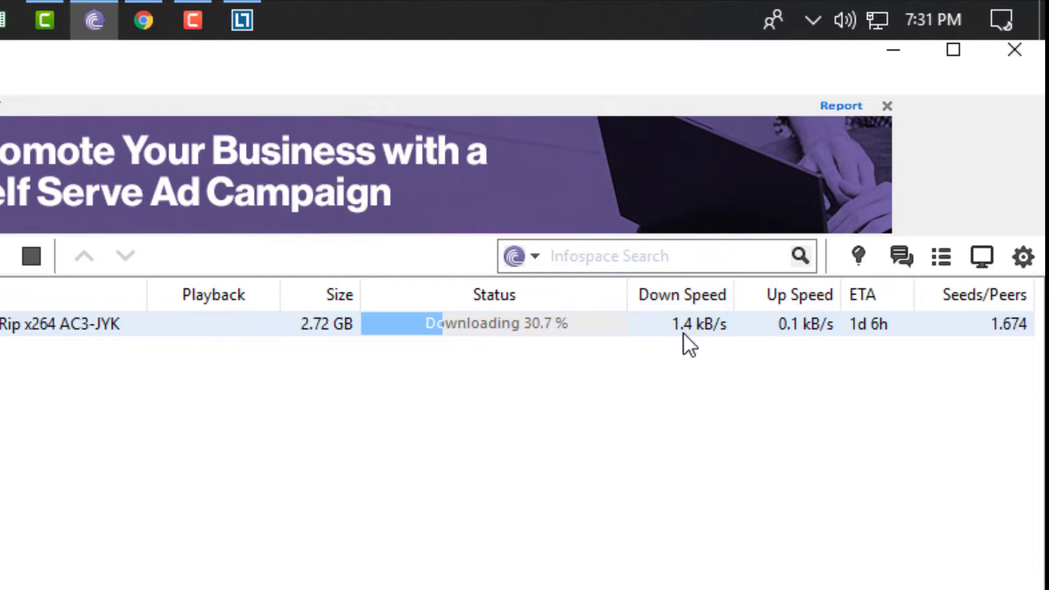
left_click(894, 50)
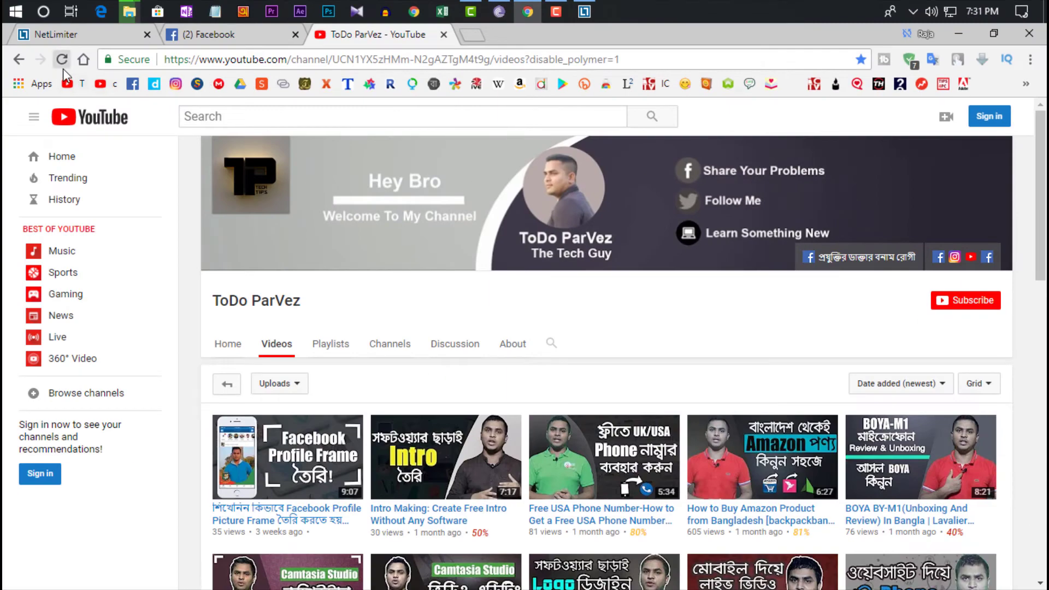
Test Chrome's limited speed by searching Google for youtube in a new tab and loading the bookmarked YouTube channel in another
left_click(473, 34)
type("youtube.com/channel/UCN1YX5zHMm-N2gAZTgM4t9g/videos?disable_polymer=1")
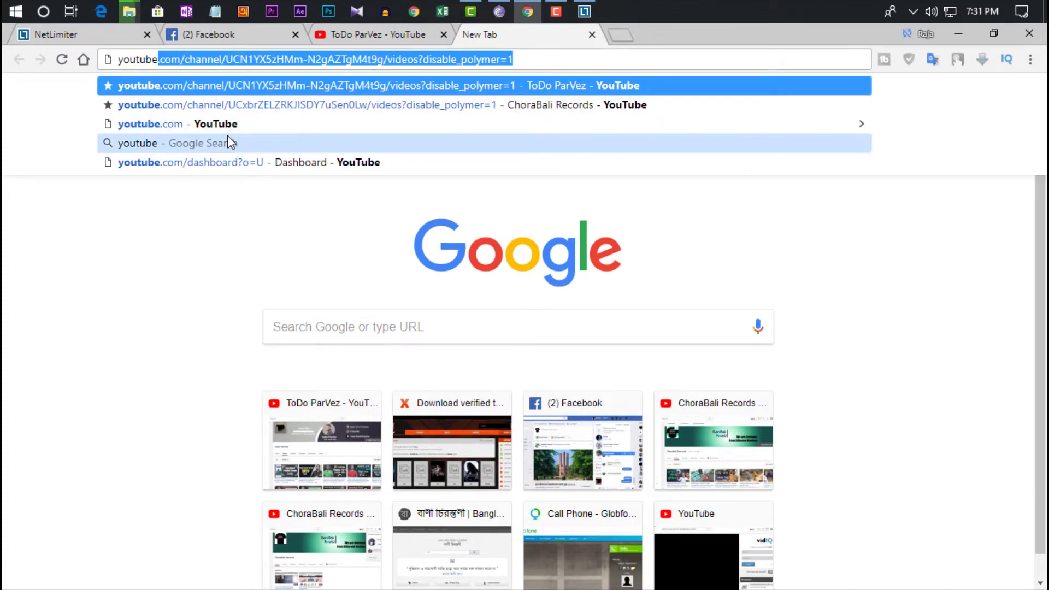
left_click(190, 145)
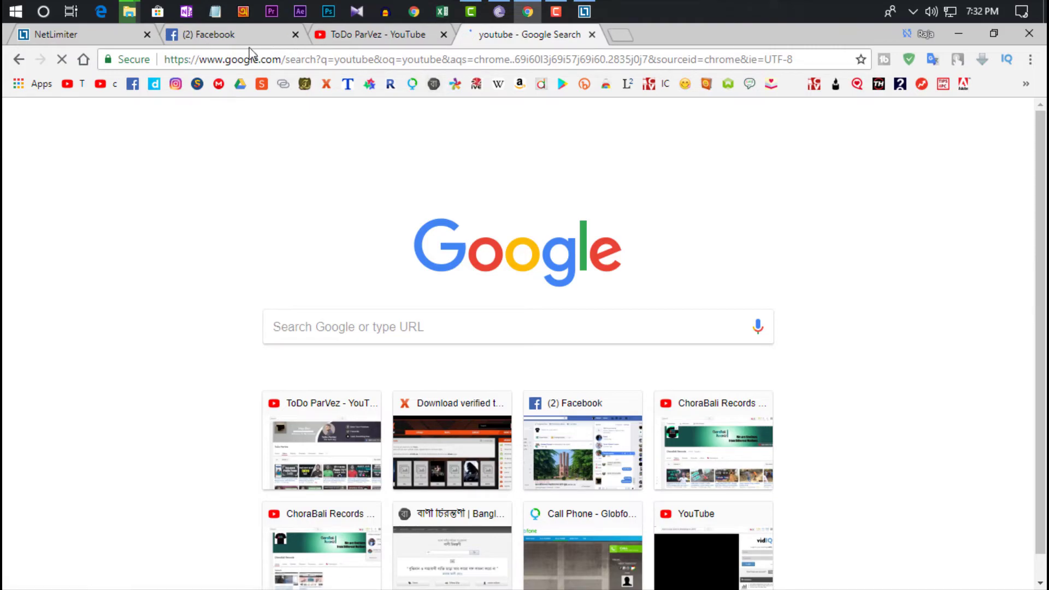
left_click(618, 35)
left_click(74, 84)
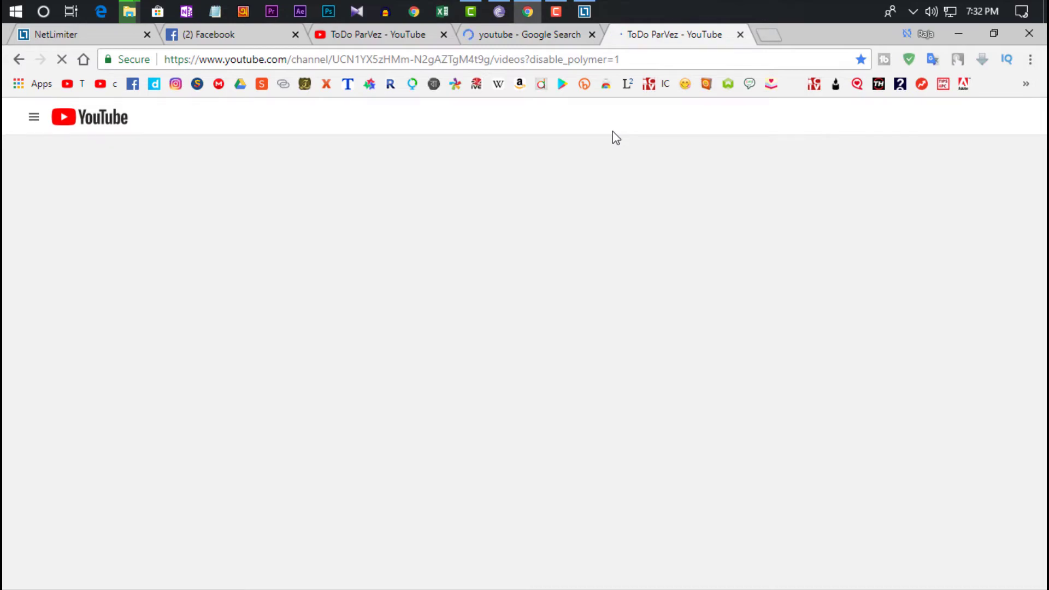
Return to NetLimiter and disable Google Chrome's download and upload limits
left_click(586, 7)
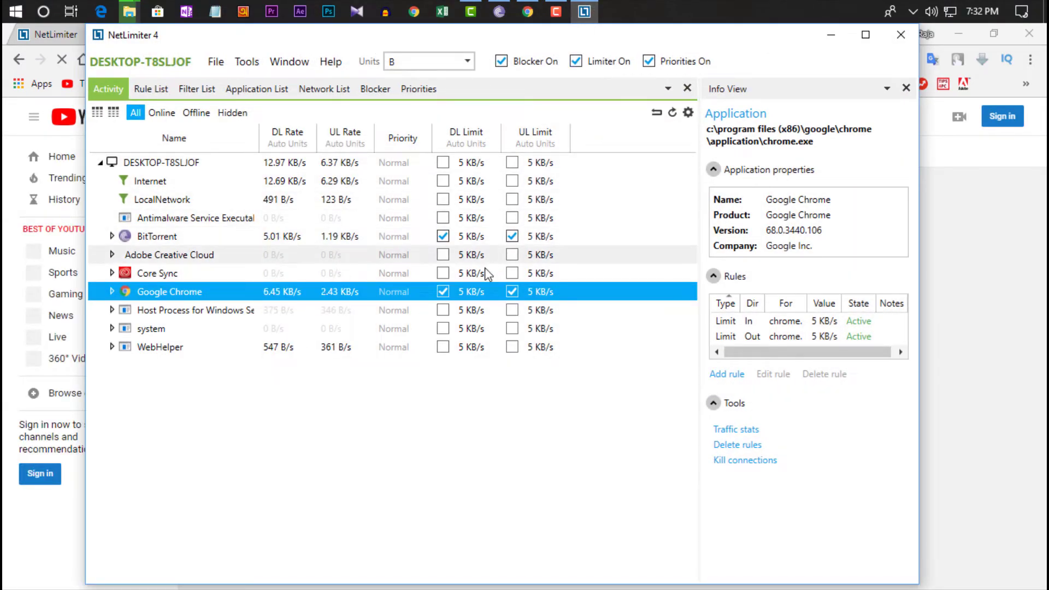
left_click(443, 291)
left_click(512, 291)
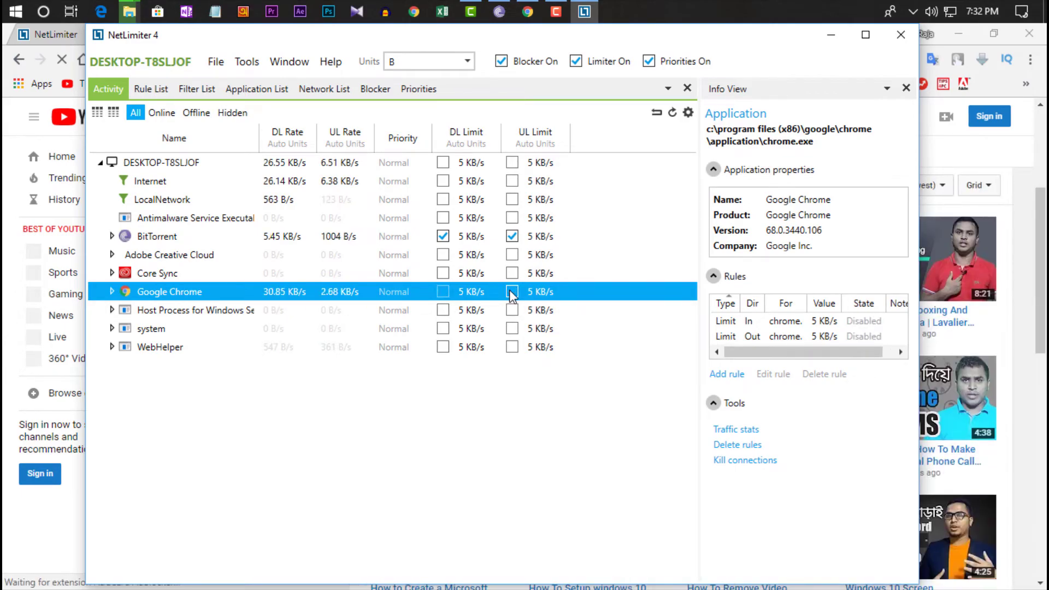
Switch the limiter off and on again, and resave BitTorrent's incoming limit rule at 5 KB/s
left_click(576, 61)
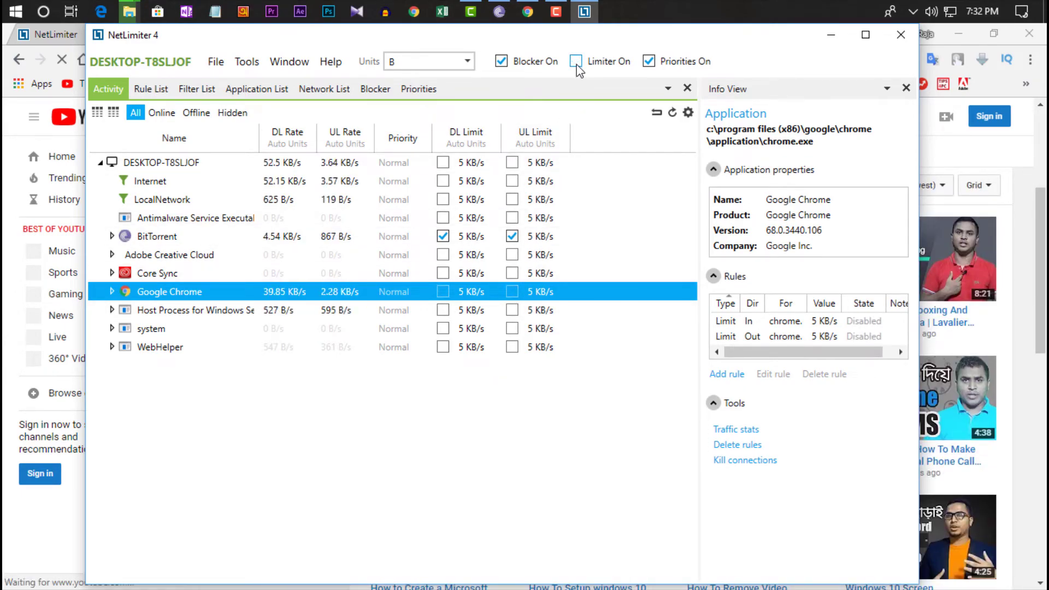
left_click(577, 63)
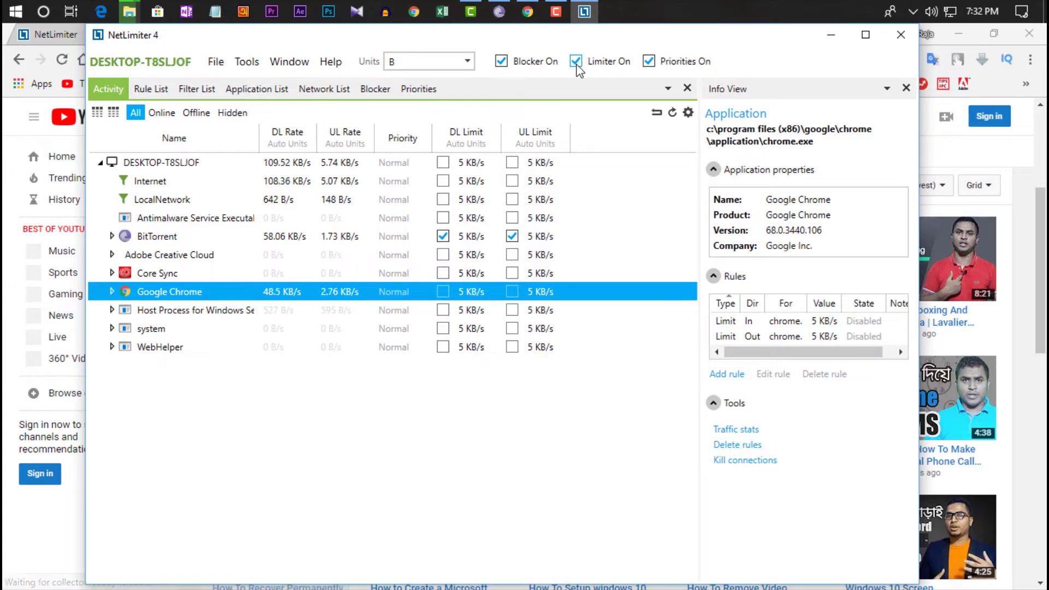
double_click(471, 236)
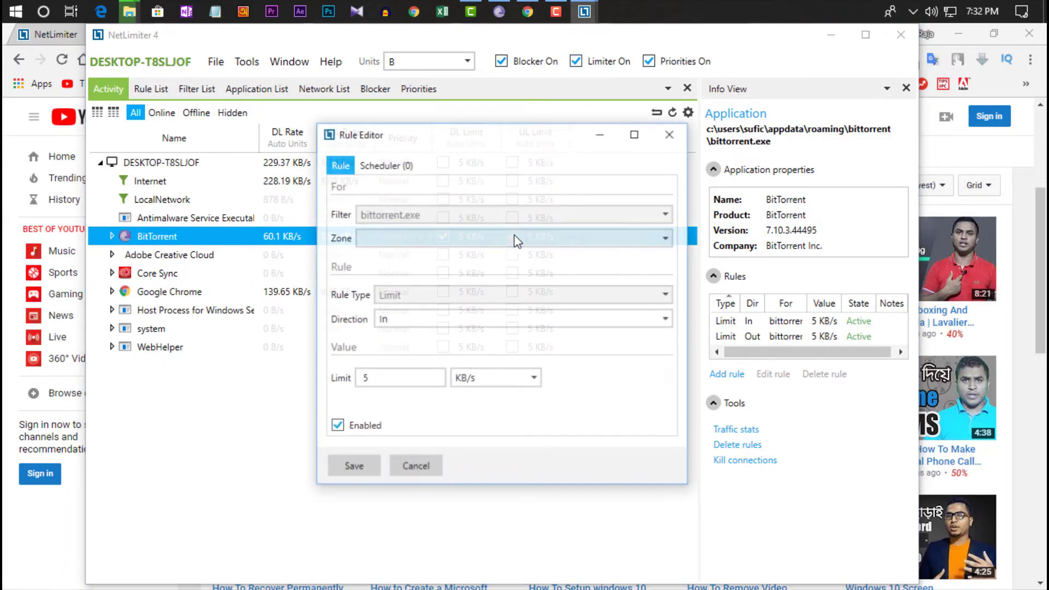
left_click(354, 467)
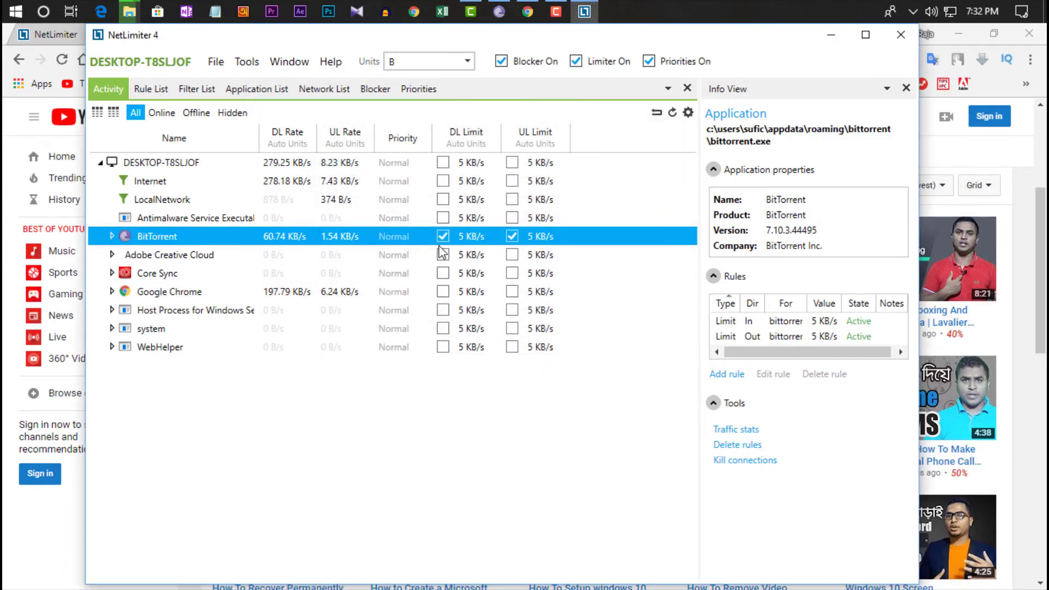
Check the torrent's download speed in BitTorrent, and rerun the youtube search in Chrome to test its speed
left_click(831, 35)
left_click(498, 8)
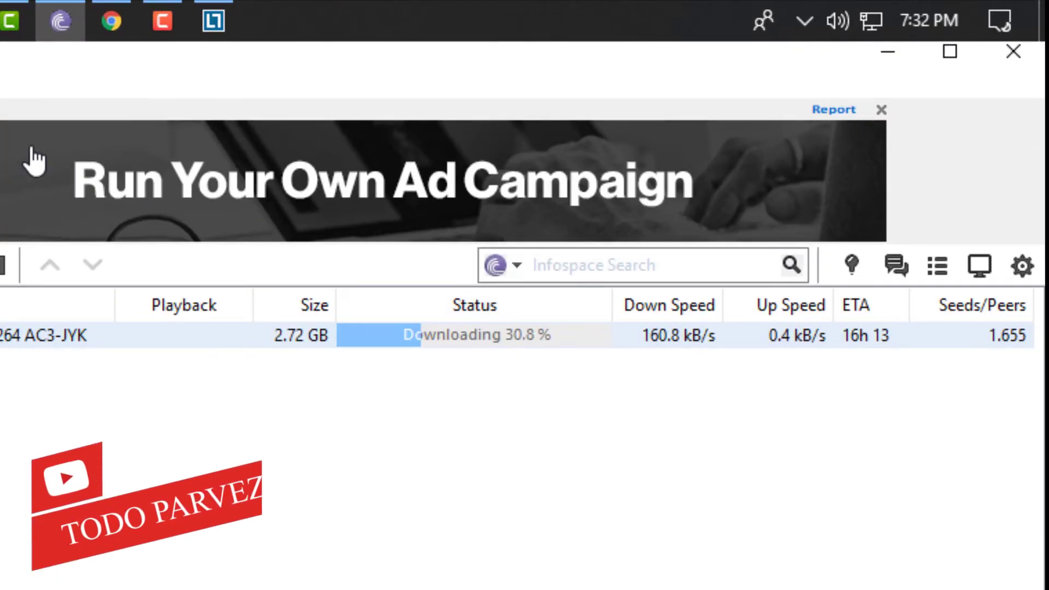
left_click(111, 21)
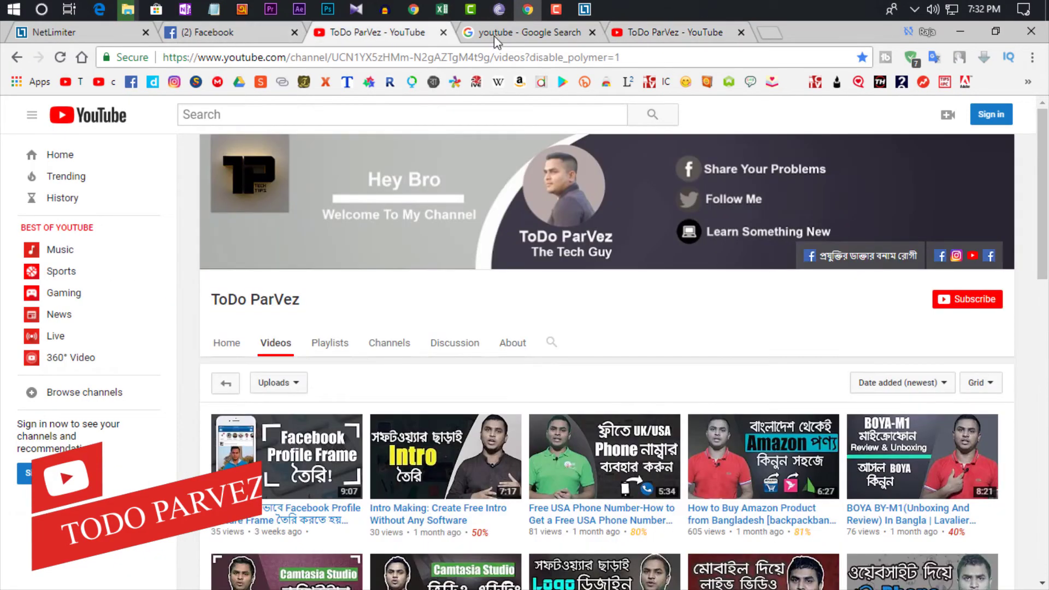
left_click(493, 35)
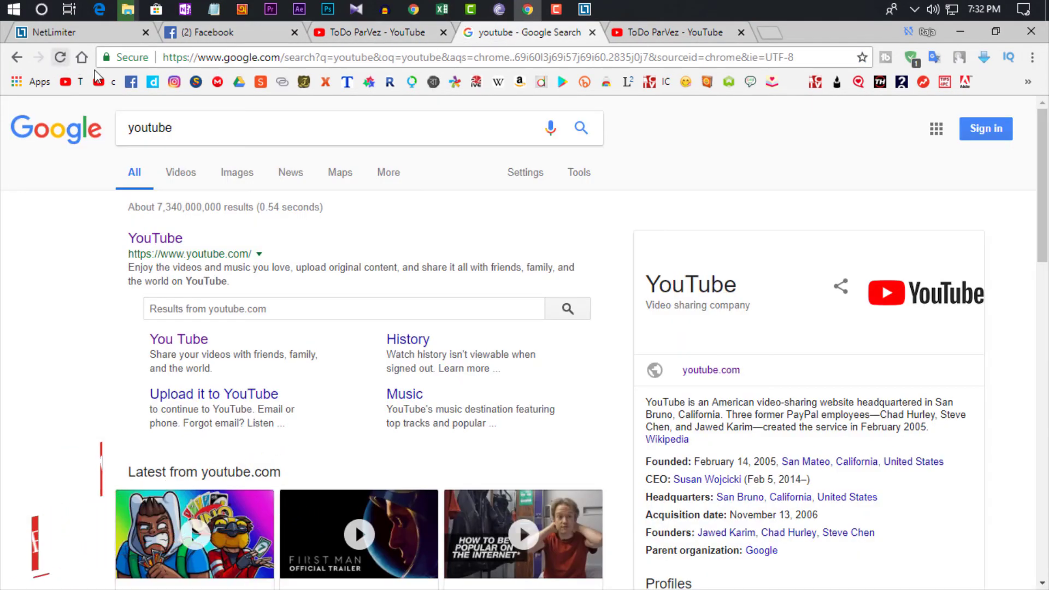
left_click(216, 125)
key("Return")
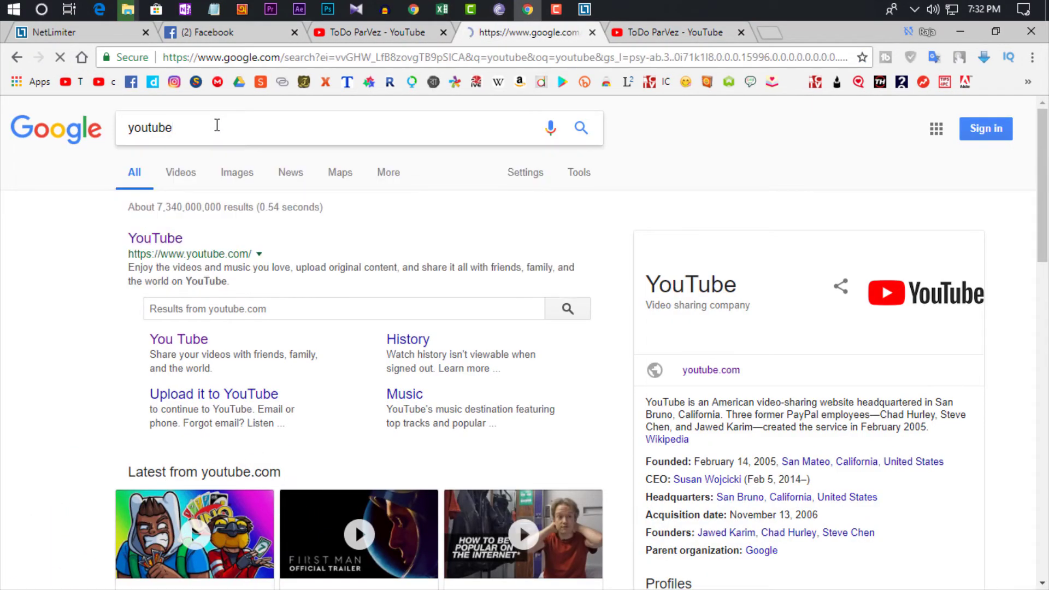
Minimize the Chrome and BitTorrent windows to show the desktop
left_click(955, 32)
left_click(976, 31)
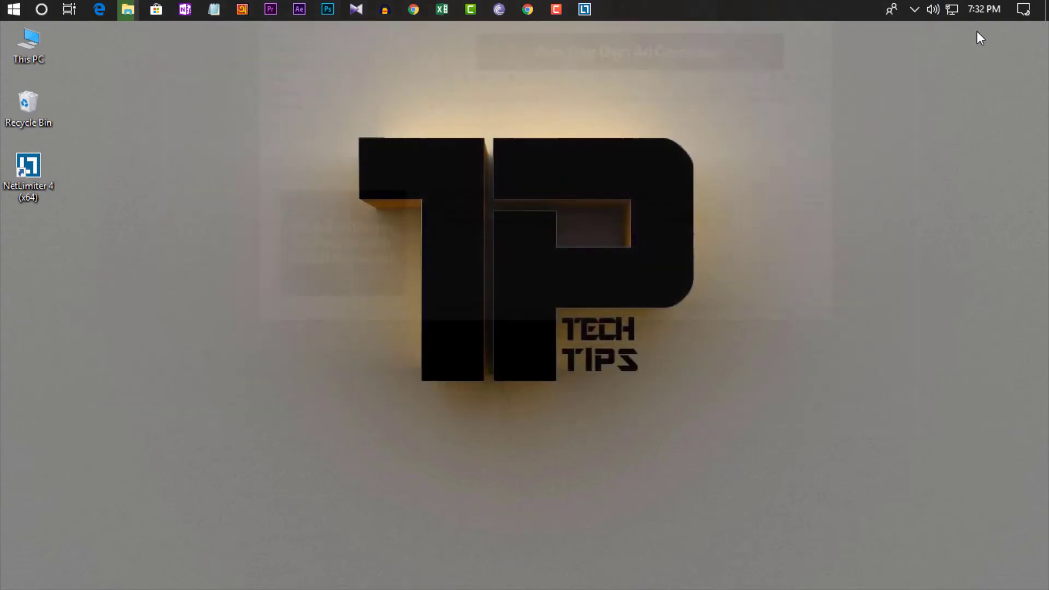
right_click(405, 113)
left_click(470, 160)
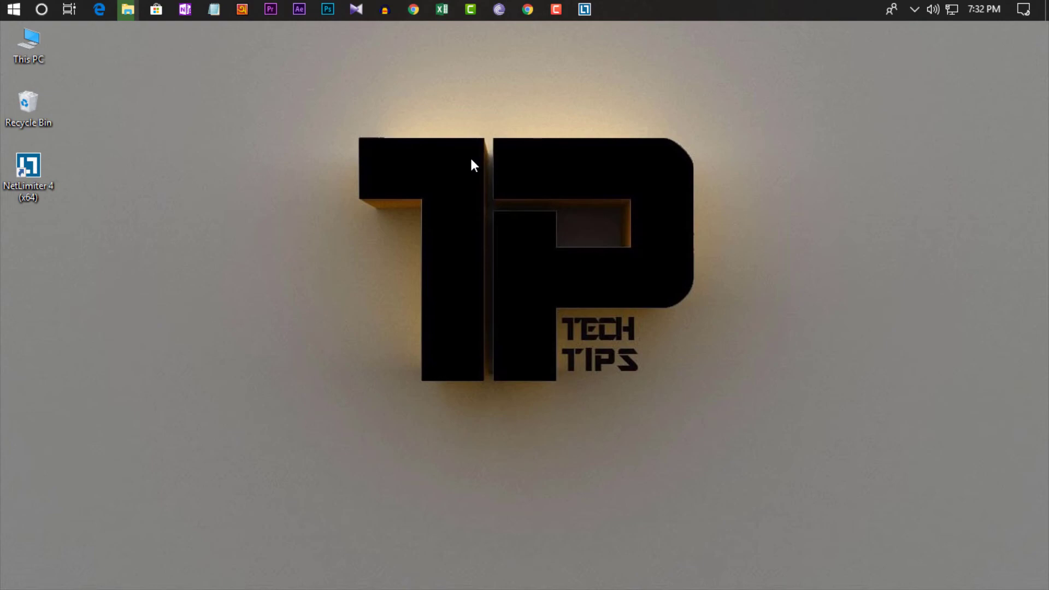
right_click(471, 137)
left_click(523, 179)
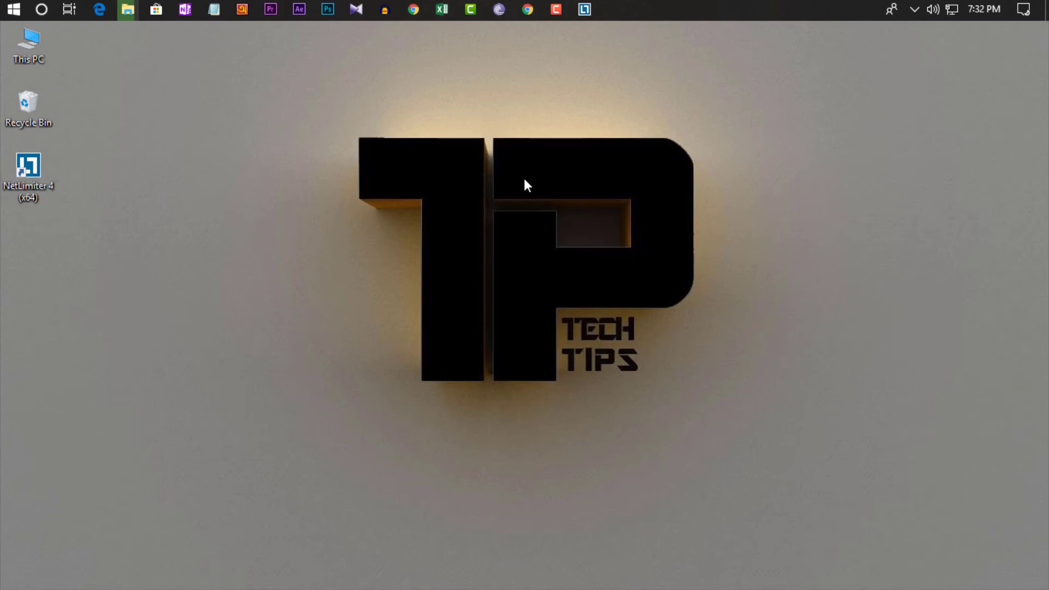